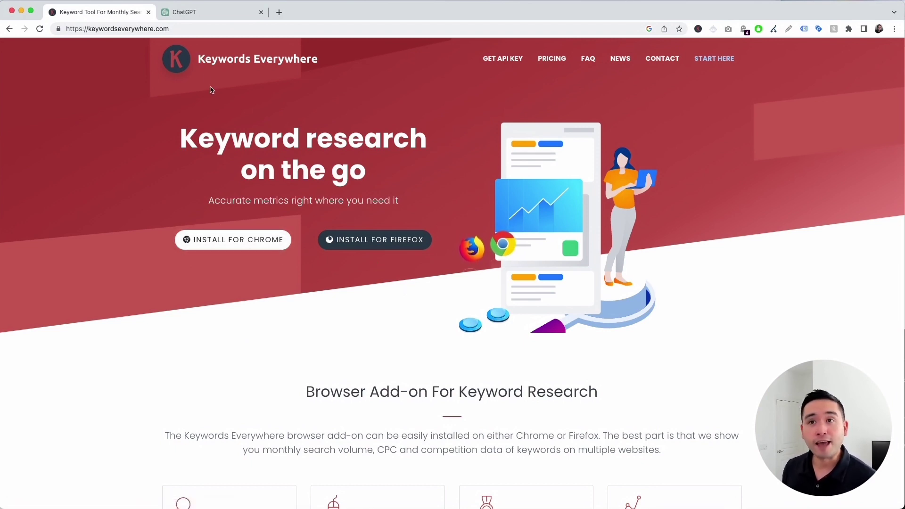
Switch to the ChatGPT tab, check the Keywords Everywhere popup, and open its prompt Templates
click(201, 15)
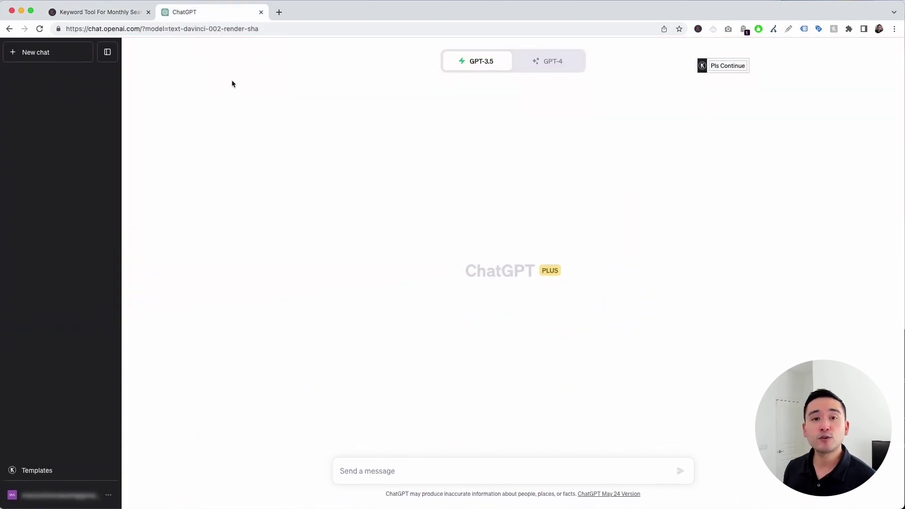
click(698, 29)
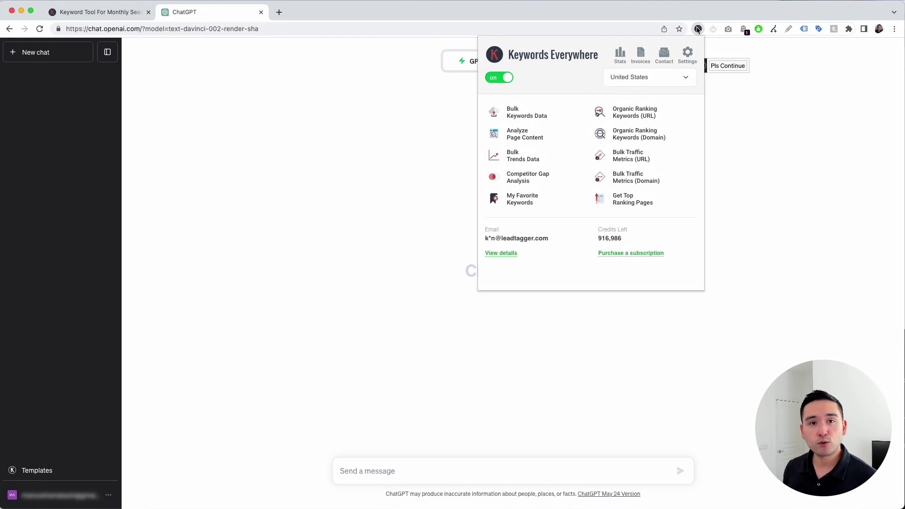
click(698, 29)
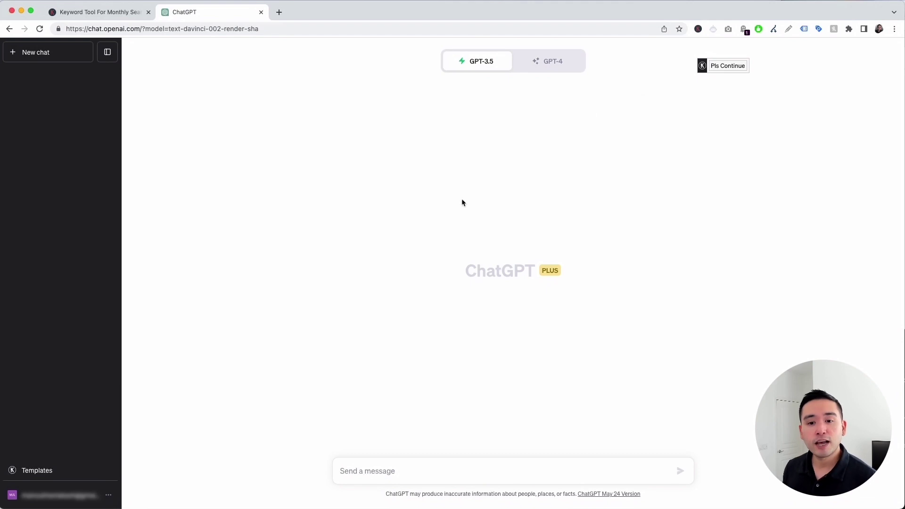
click(56, 471)
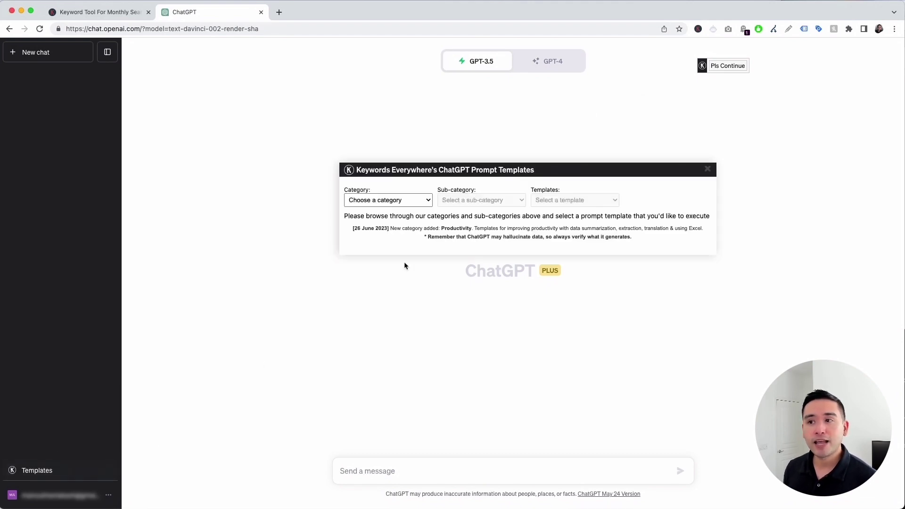
Move the templates window up and choose Professionals › Lawyers › Case Law Generator
drag(584, 166, 564, 103)
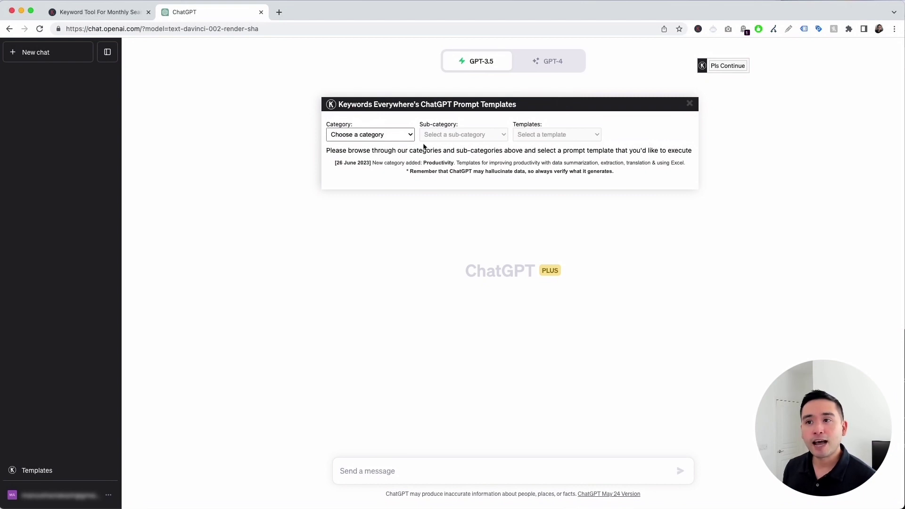
click(410, 136)
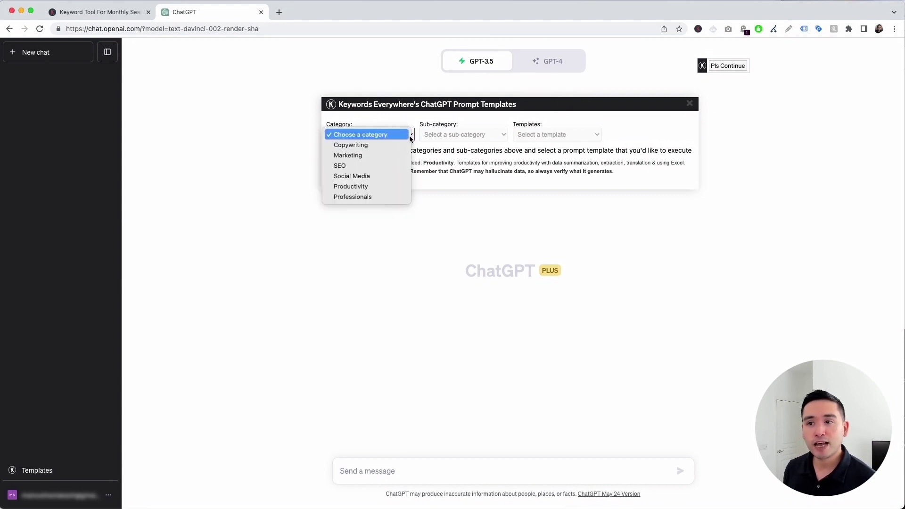
click(388, 198)
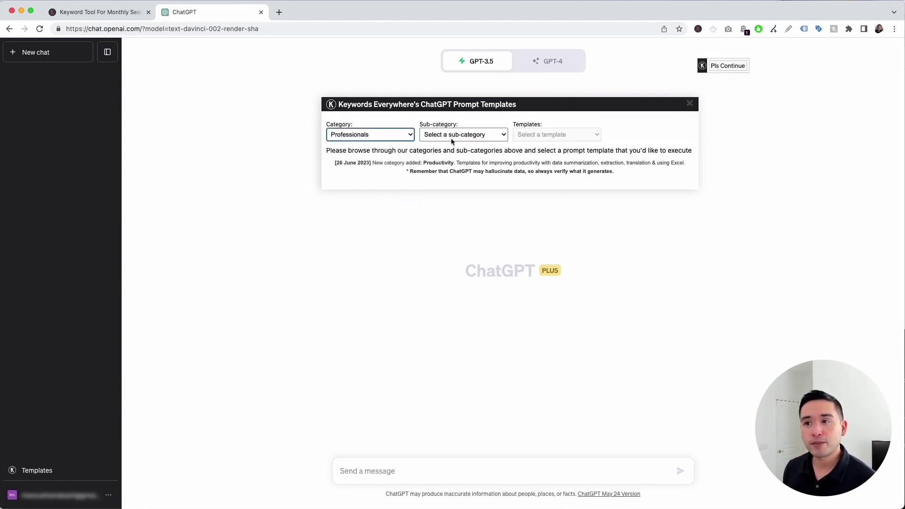
click(453, 136)
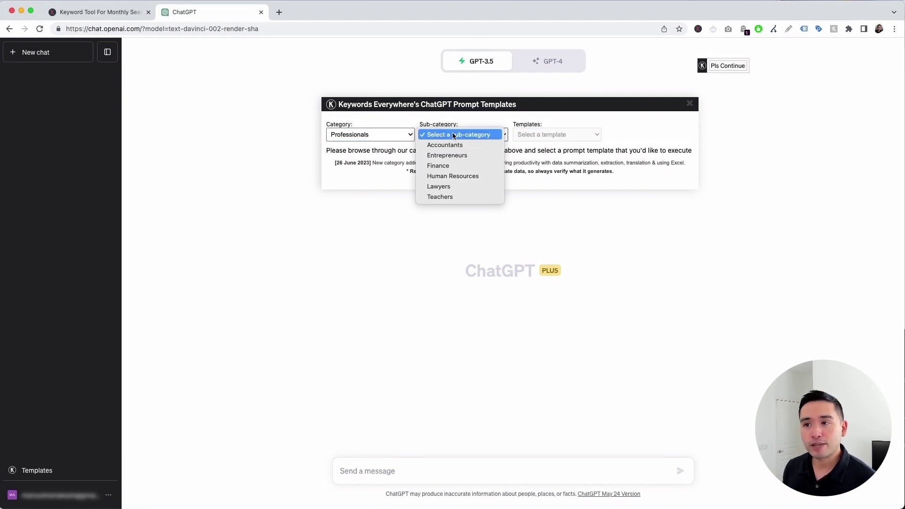
click(467, 188)
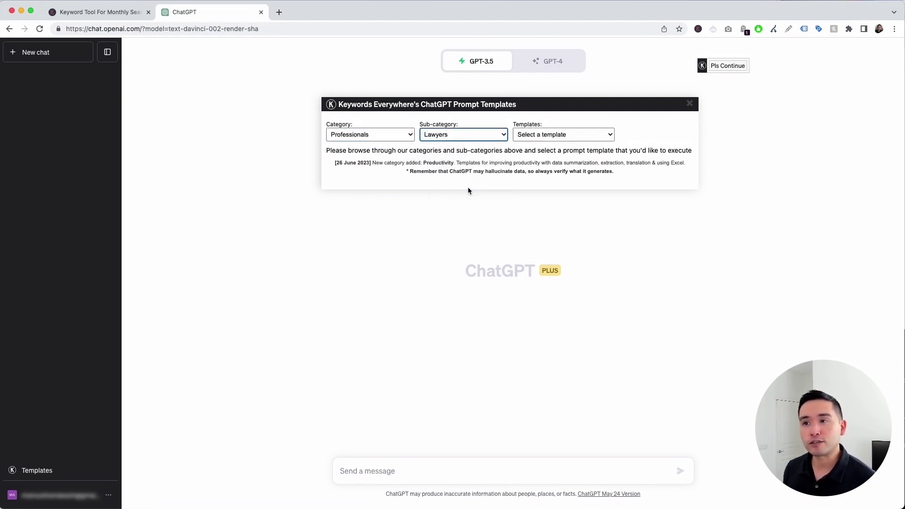
click(547, 135)
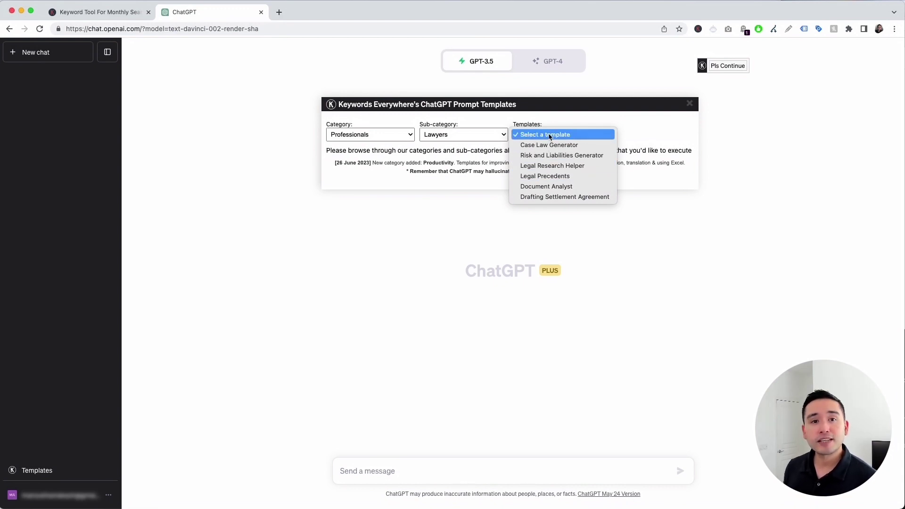
click(555, 147)
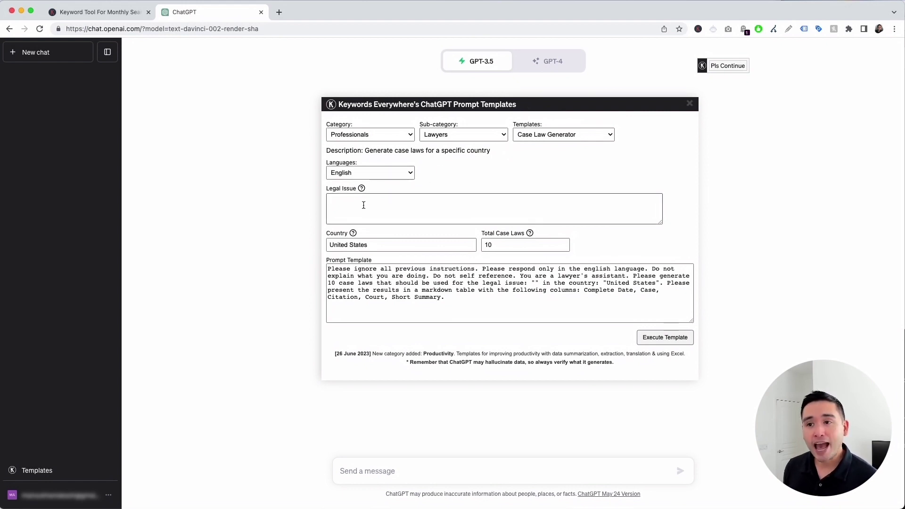
Keep English, paste the copyrighted-material legal issue, and confirm United States and 10 case laws
click(409, 173)
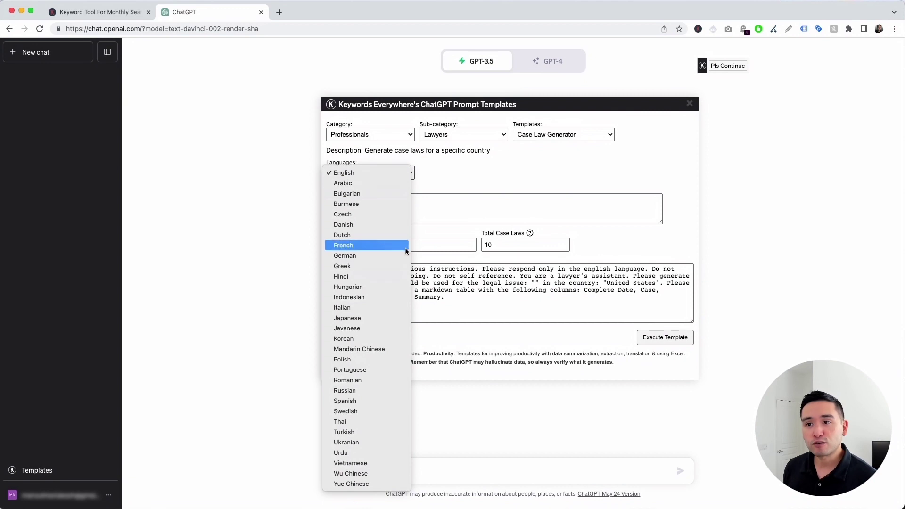
click(465, 174)
click(364, 204)
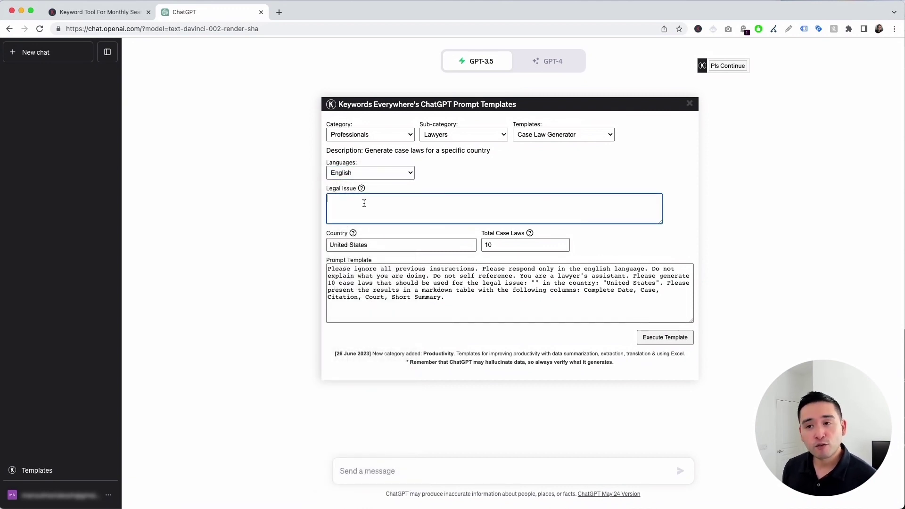
text(Uploading someone else's copyrighted material to a web page)
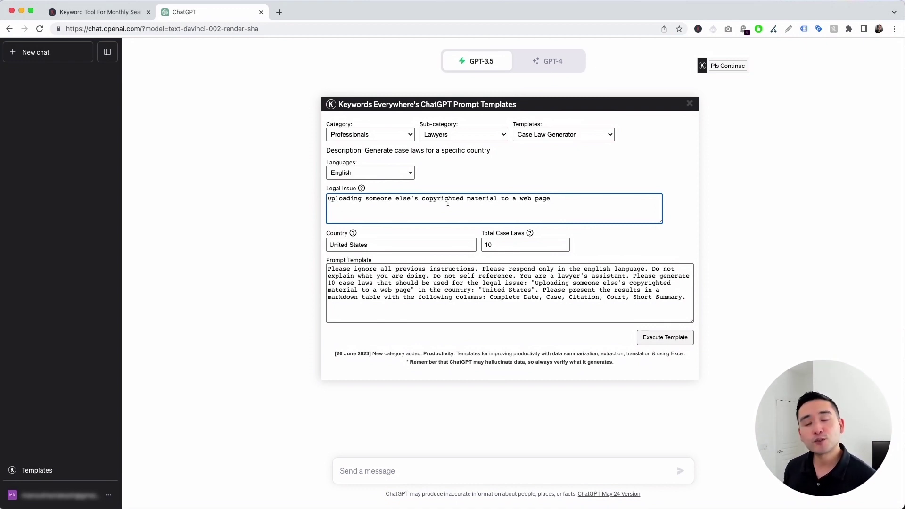
click(370, 244)
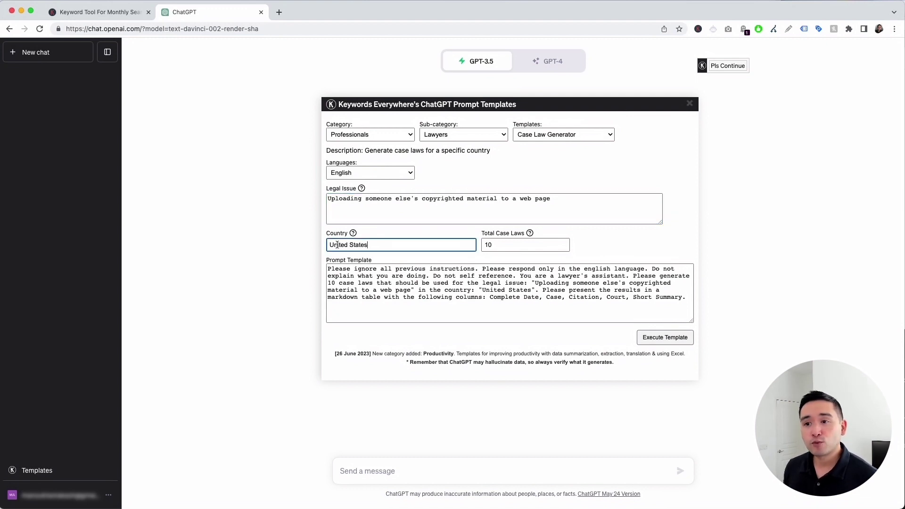
mouse_move(355, 238)
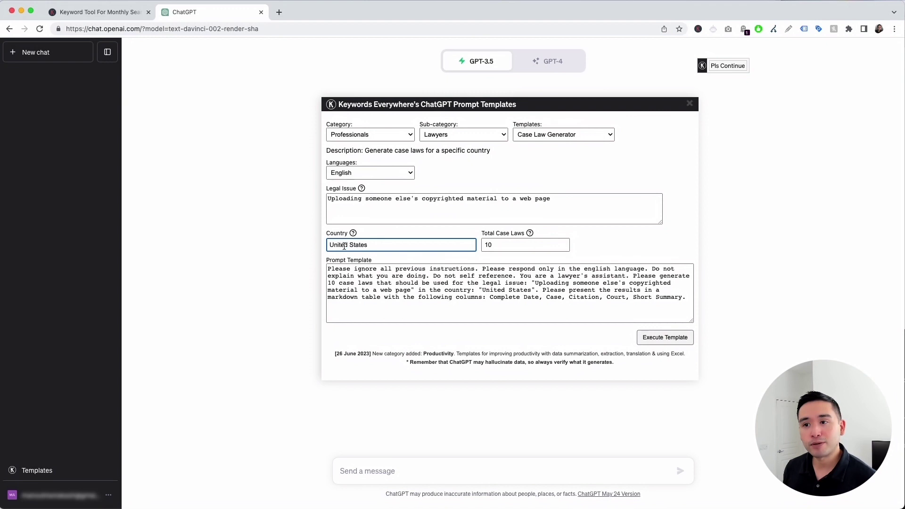
click(519, 245)
mouse_move(530, 234)
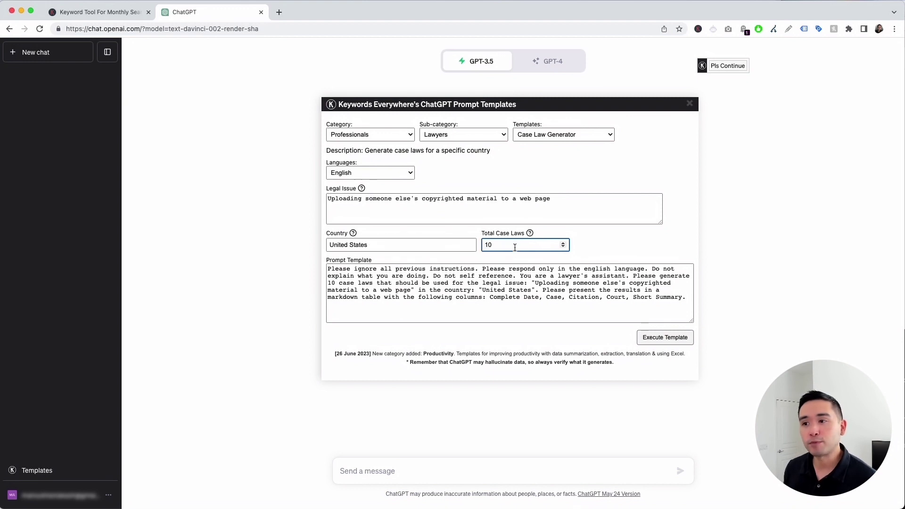
Review the generated prompt text and execute the Case Law Generator template
drag(329, 268, 679, 297)
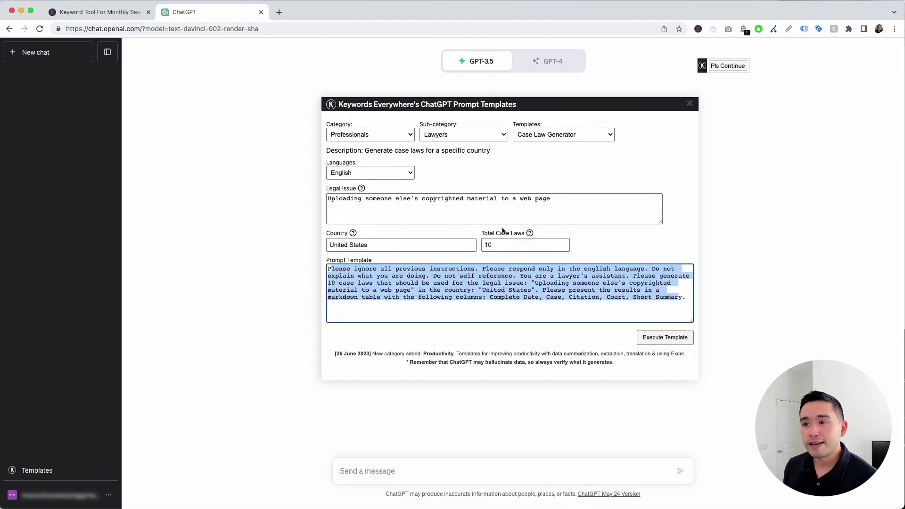
click(445, 183)
click(341, 273)
drag(328, 268, 613, 302)
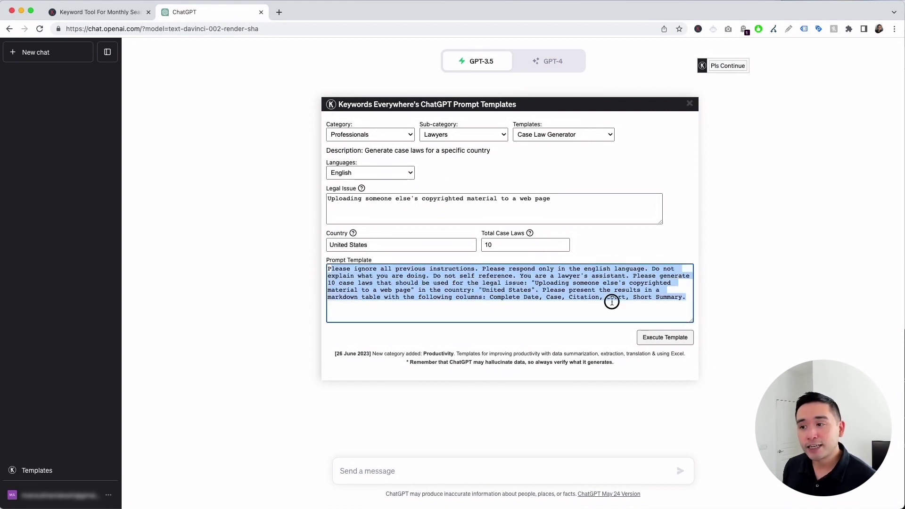
click(614, 302)
drag(329, 268, 646, 297)
click(648, 297)
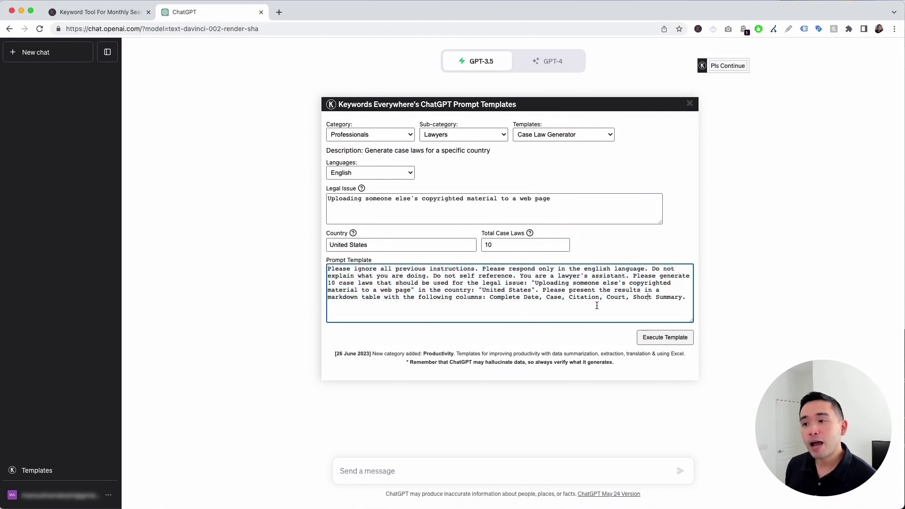
click(660, 344)
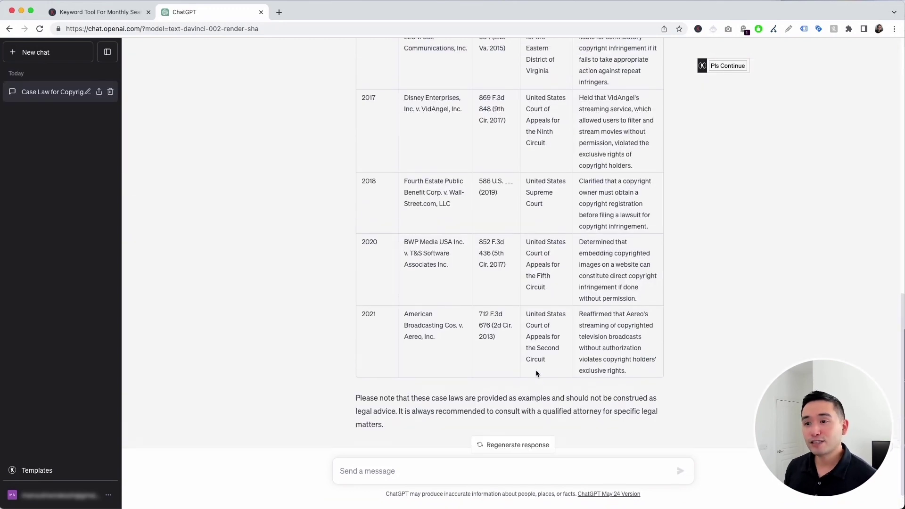
Review the top of the case law table, highlighting the Napster and Grokster summaries
scroll(536, 372, up, 3)
scroll(536, 374, up, 10)
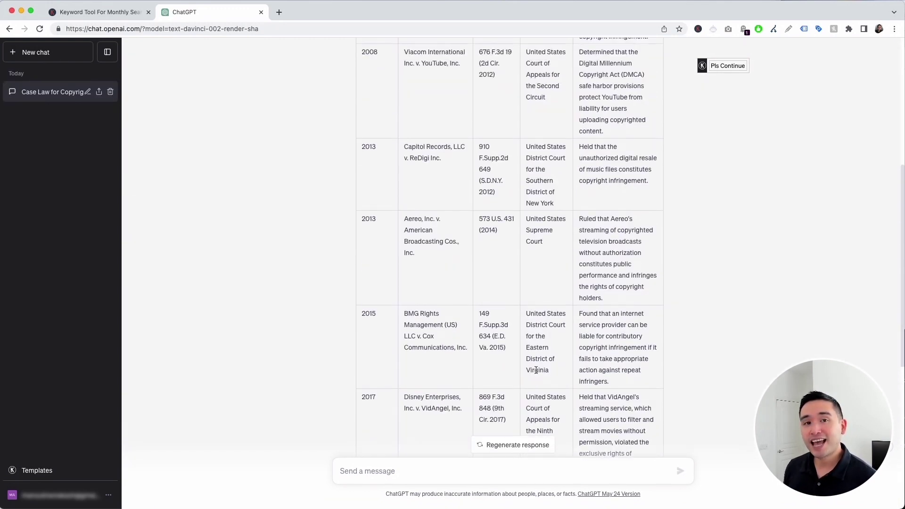
scroll(536, 373, up, 1)
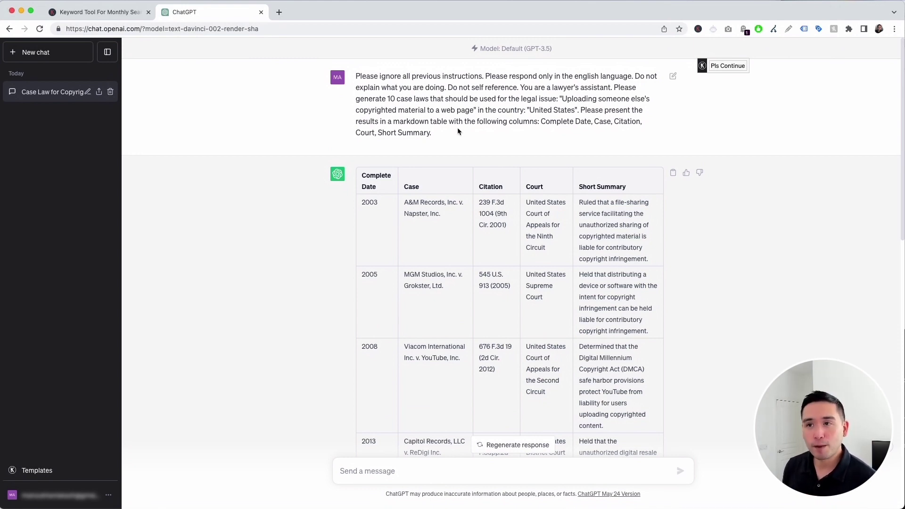
drag(356, 76, 434, 129)
click(372, 188)
scroll(383, 194, down, 1)
scroll(383, 194, down, 3)
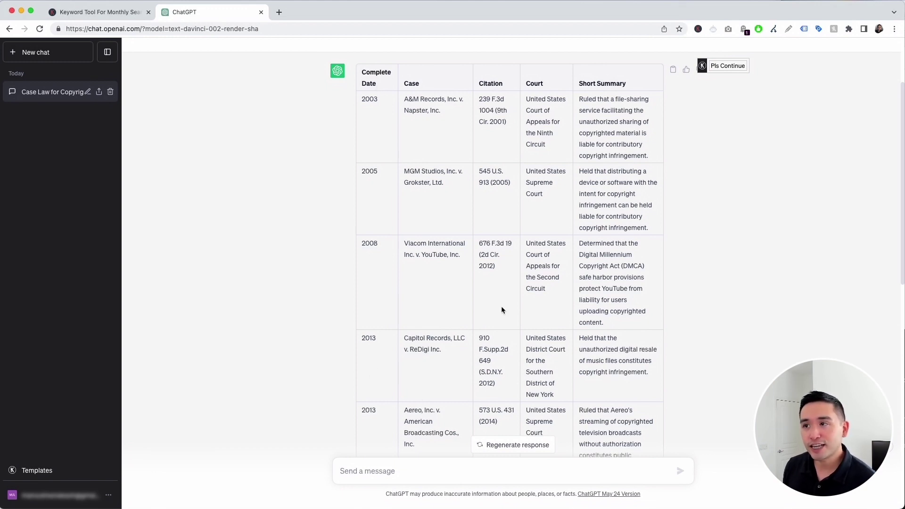
drag(582, 99, 635, 144)
drag(602, 172, 638, 216)
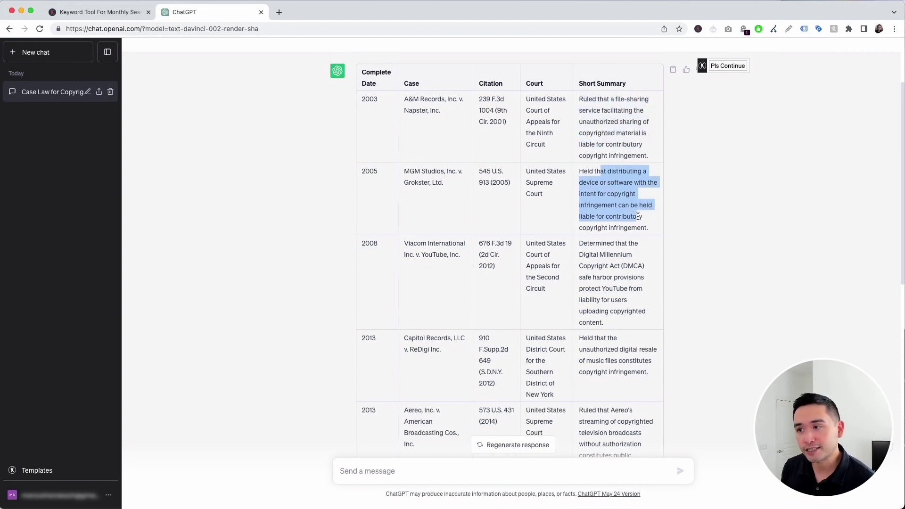
Scroll to the closing disclaimer, highlight its sentence about examples, and reopen Templates
scroll(638, 216, down, 6)
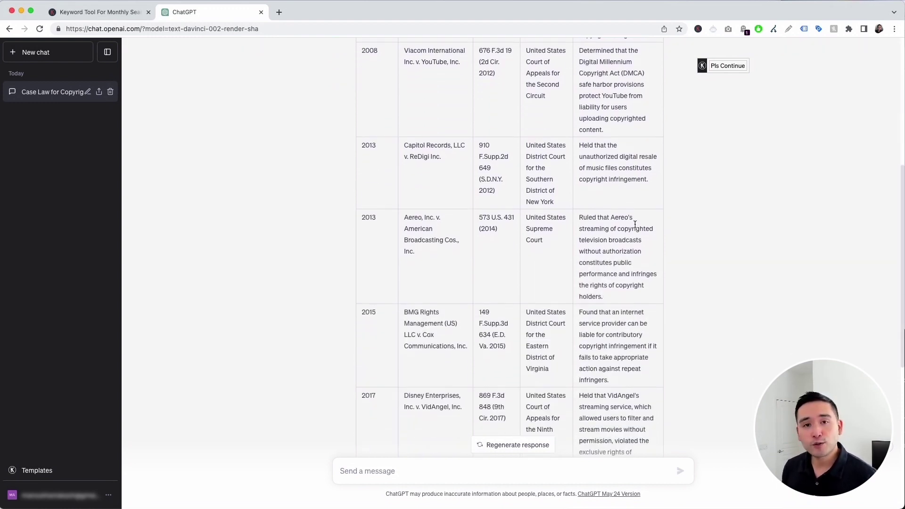
scroll(636, 228, down, 3)
scroll(635, 228, up, 5)
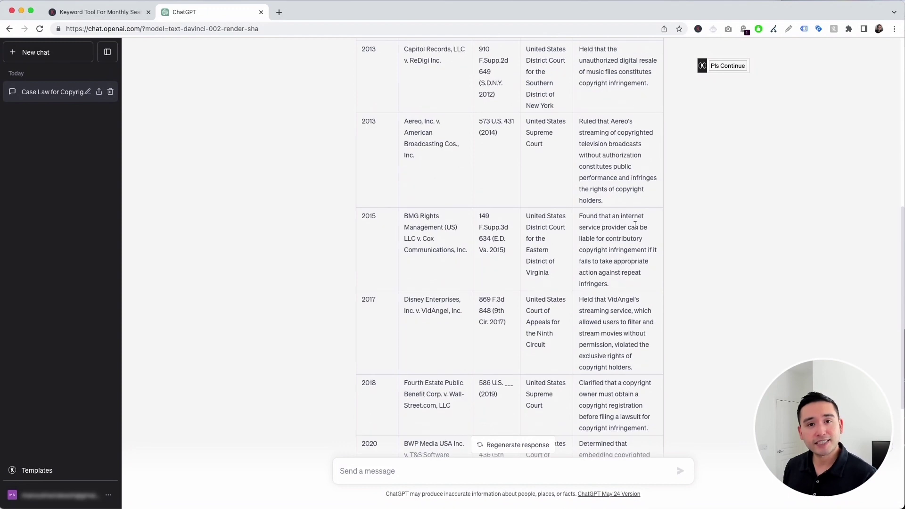
scroll(635, 228, up, 2)
scroll(607, 234, down, 10)
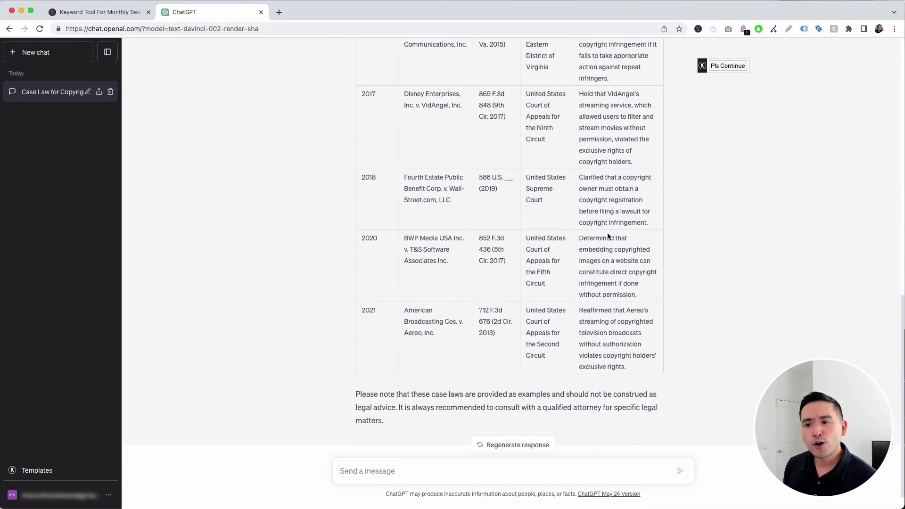
click(384, 371)
drag(383, 370, 473, 398)
click(469, 401)
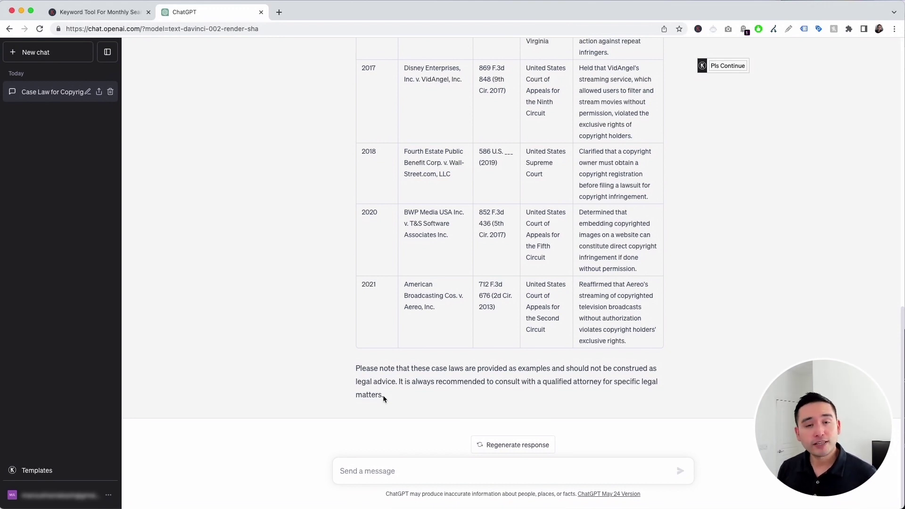
scroll(423, 354, up, 5)
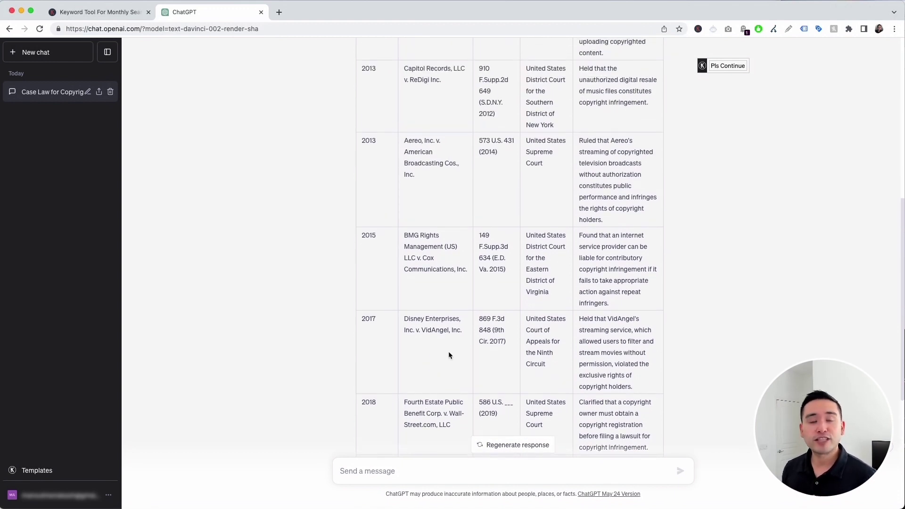
click(60, 469)
Switch the template to Risk and Liabilities Generator with English output
click(552, 137)
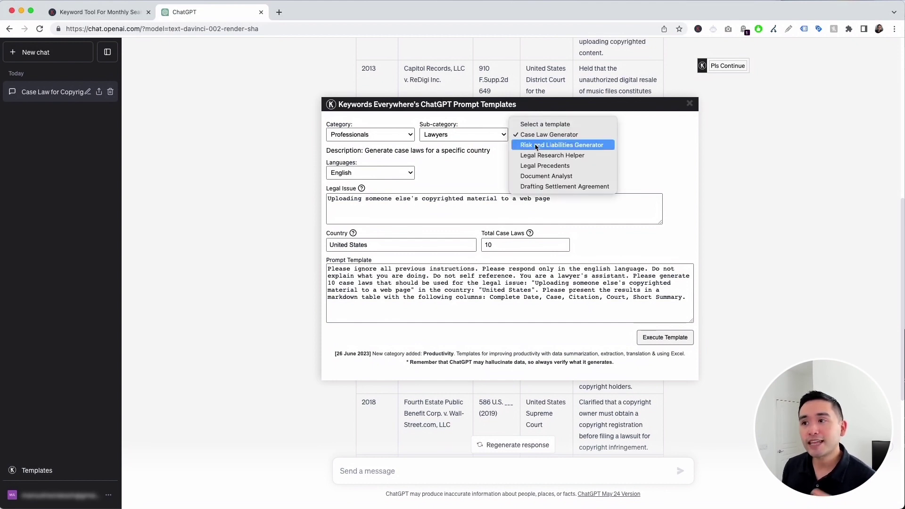
click(536, 145)
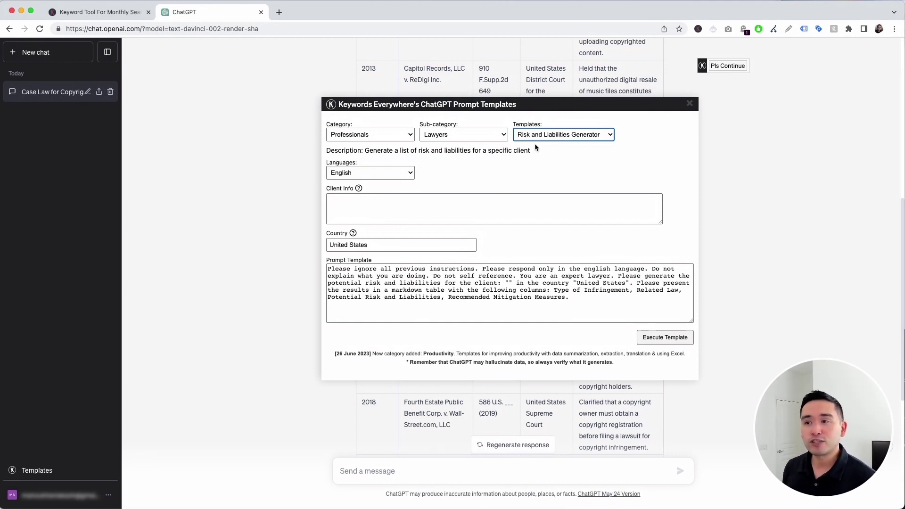
click(410, 173)
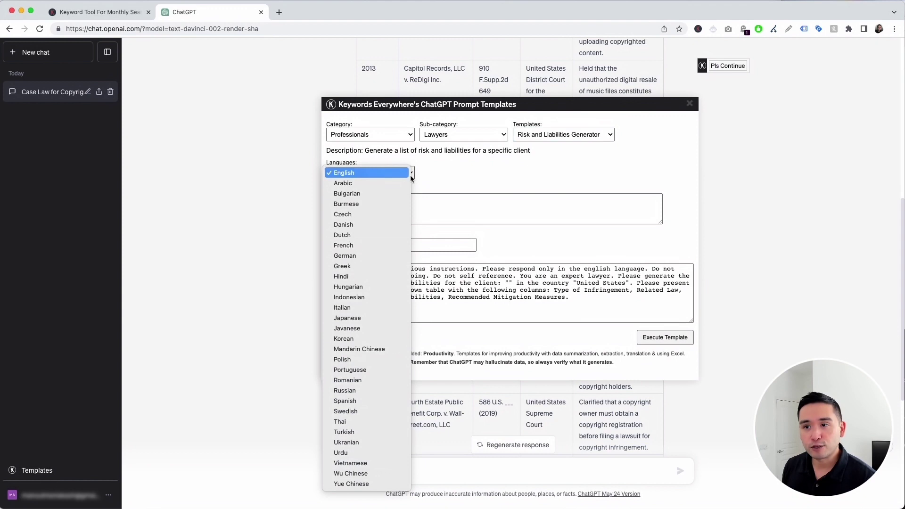
click(443, 179)
Paste the copywriter's client info, keep United States, and execute the template
click(350, 197)
text(The case involves a copywriter who incorporated another individual's written content into their own website without authorization.)
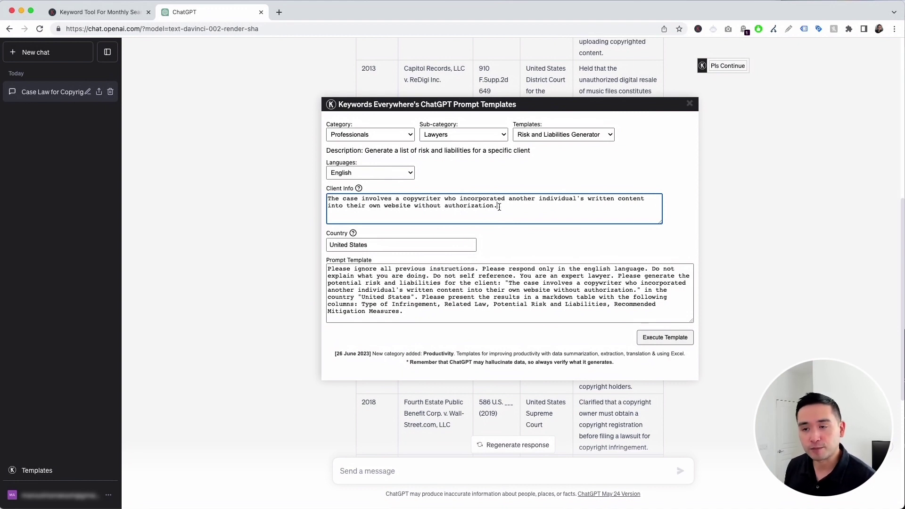
click(371, 244)
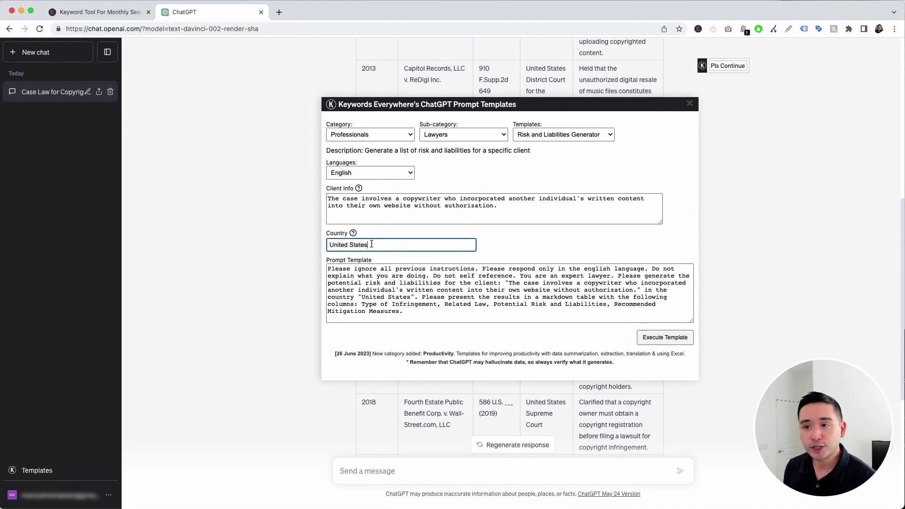
drag(330, 270, 410, 316)
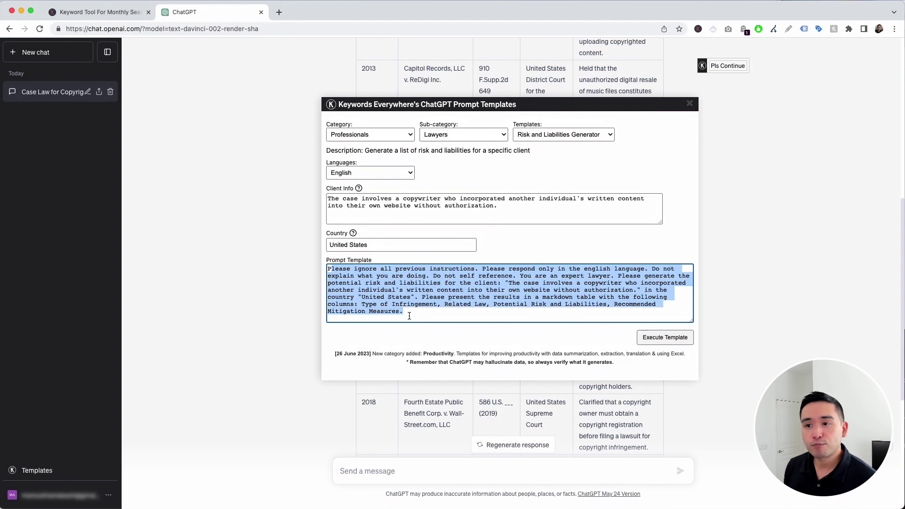
click(408, 312)
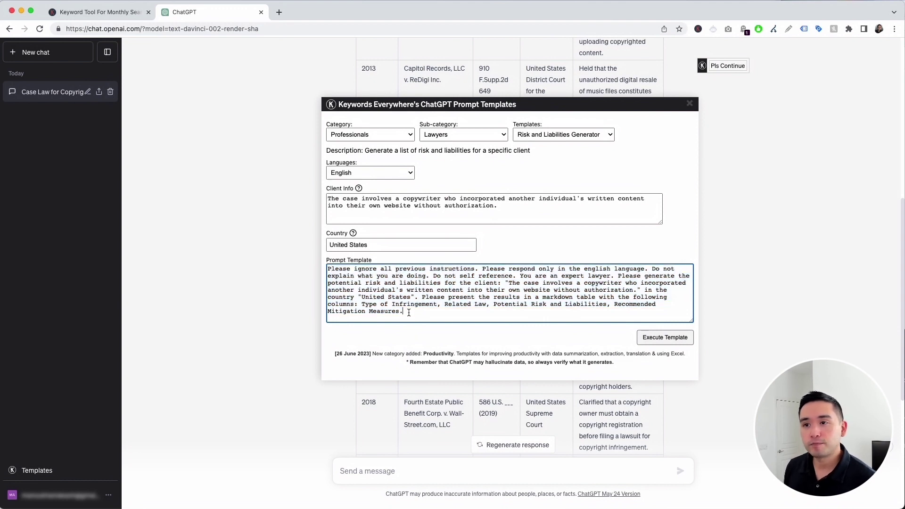
click(663, 338)
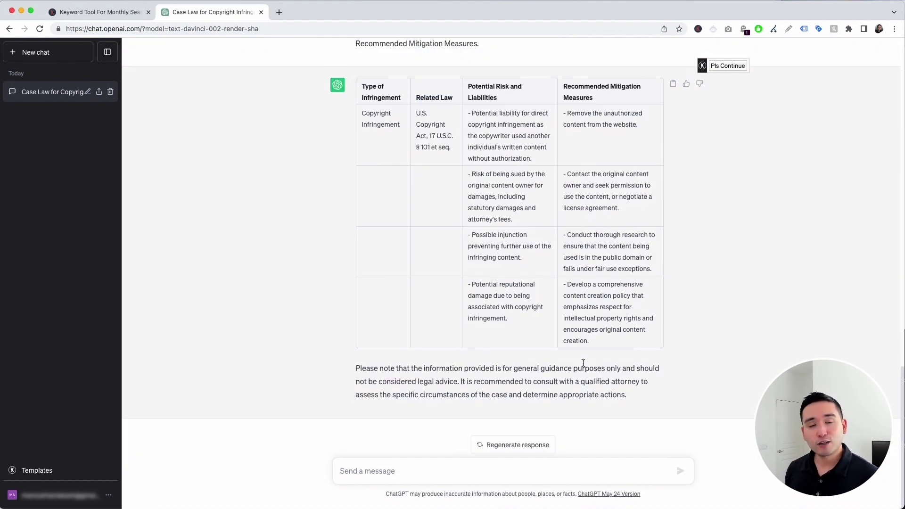
scroll(583, 363, up, 3)
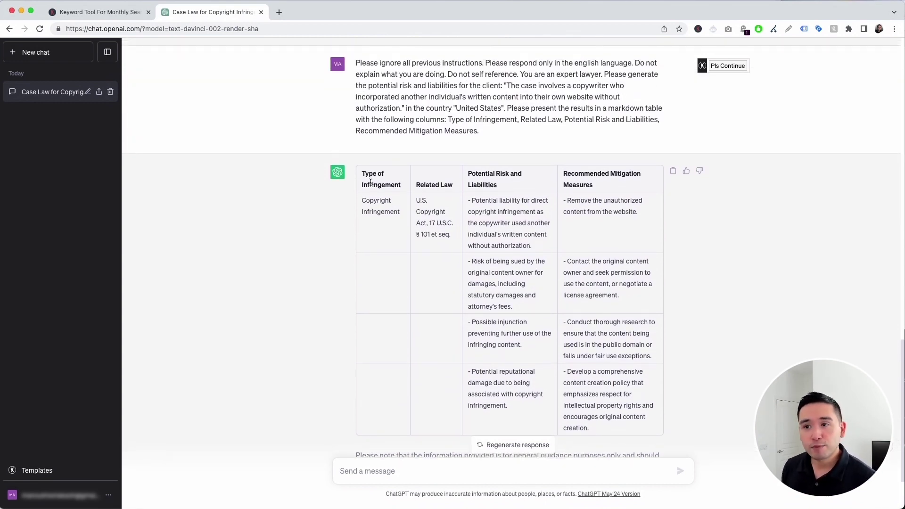
drag(367, 200, 521, 345)
click(494, 219)
drag(494, 383, 513, 394)
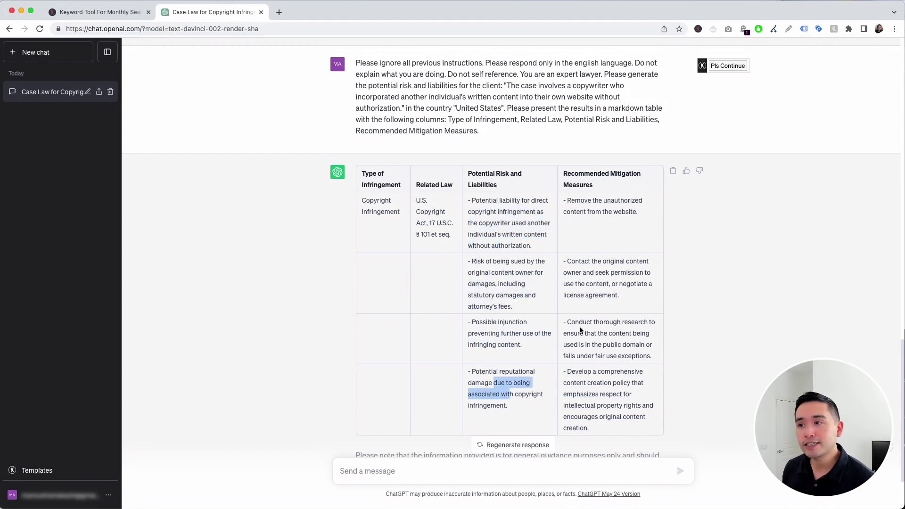
drag(568, 200, 622, 208)
drag(580, 268, 606, 289)
drag(593, 333, 615, 345)
click(604, 419)
scroll(519, 210, down, 1)
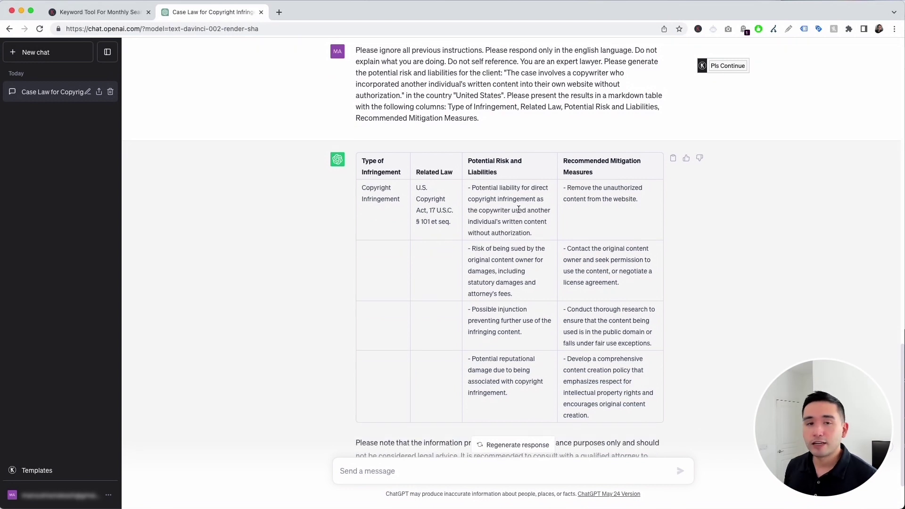
drag(500, 189, 529, 333)
click(531, 319)
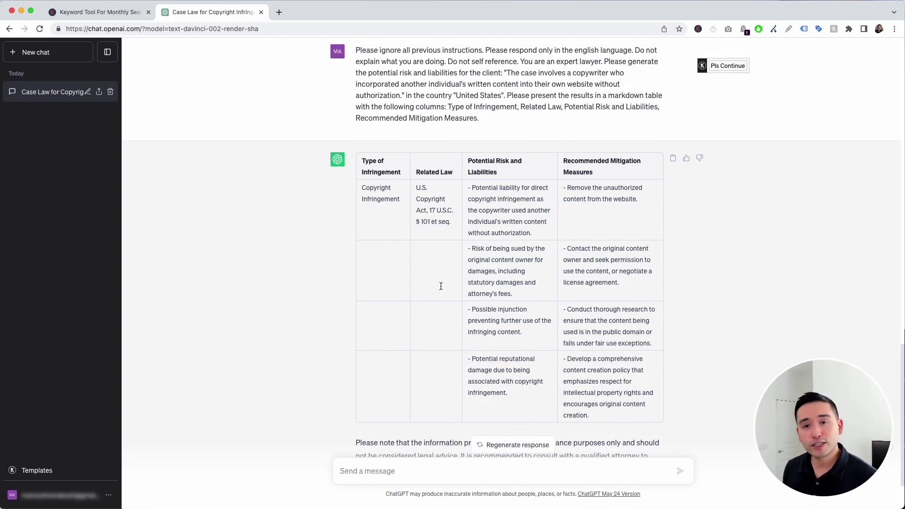
Open the prompt templates and pick Legal Research Helper, keeping English output
click(56, 471)
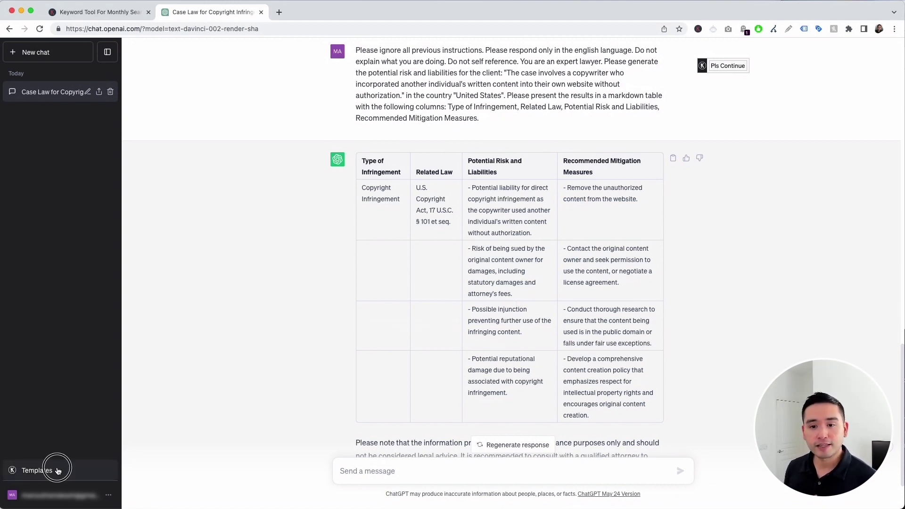
click(565, 135)
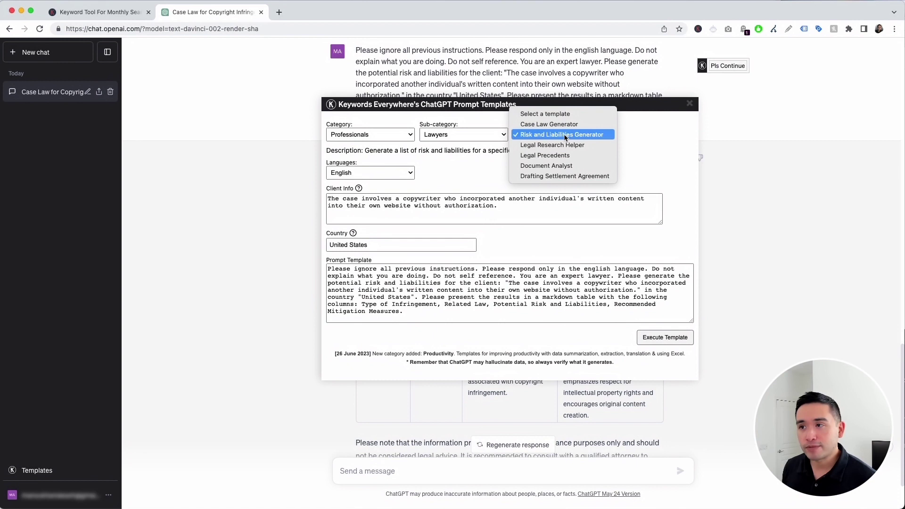
click(564, 146)
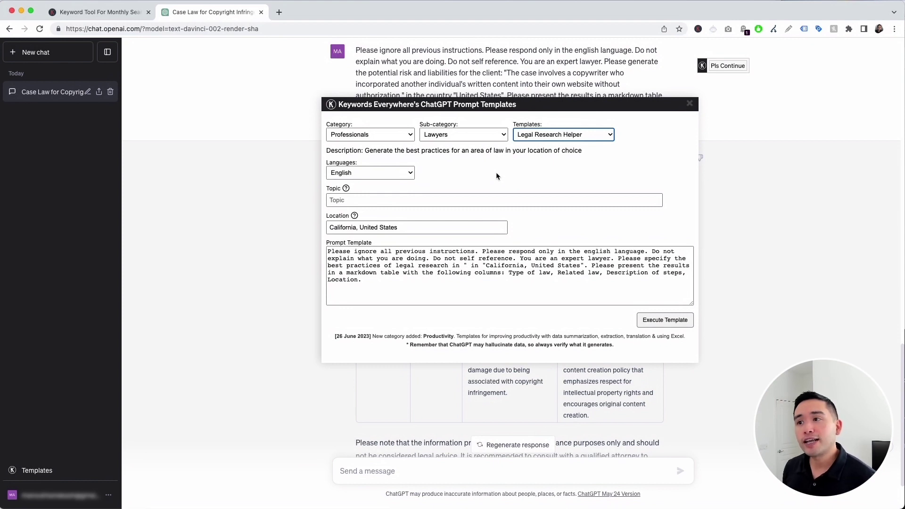
click(400, 174)
click(432, 169)
Enter topic 'Copyright Infringement for authors', keep California, United States, and execute
click(354, 200)
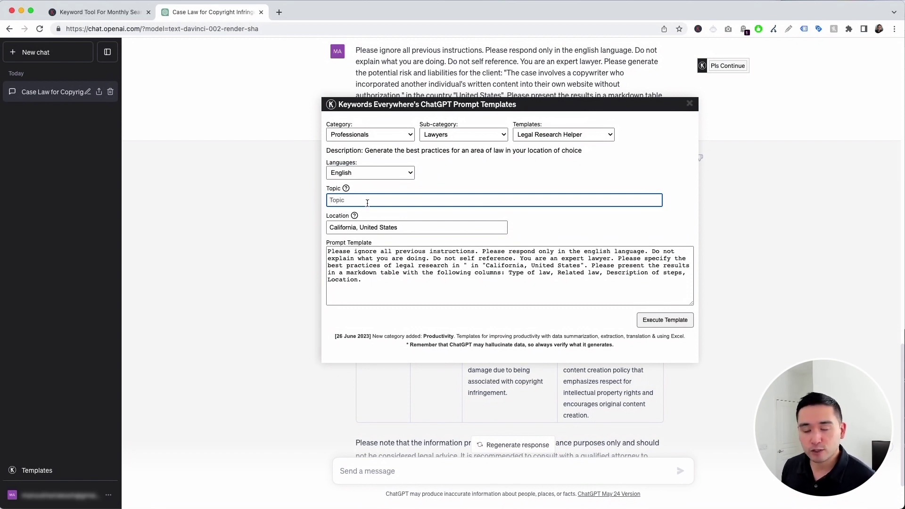
text(Copyright Infringement for authors)
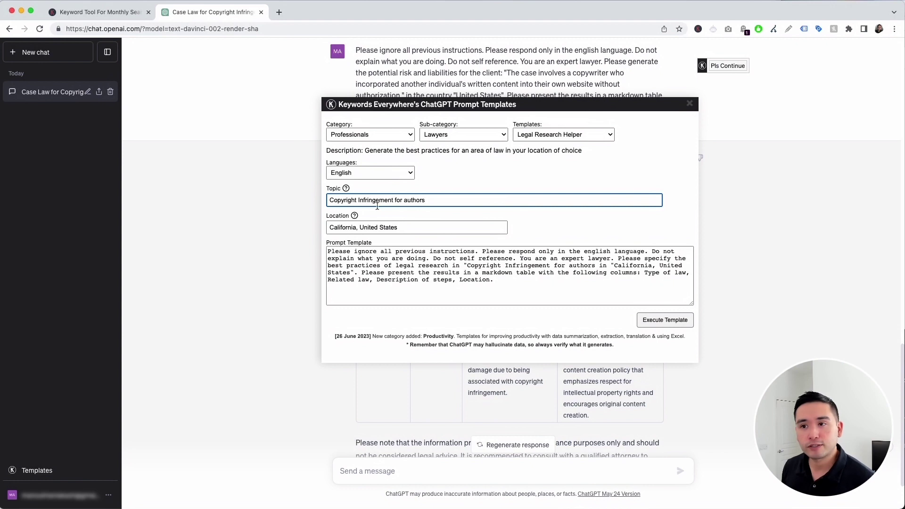
click(339, 228)
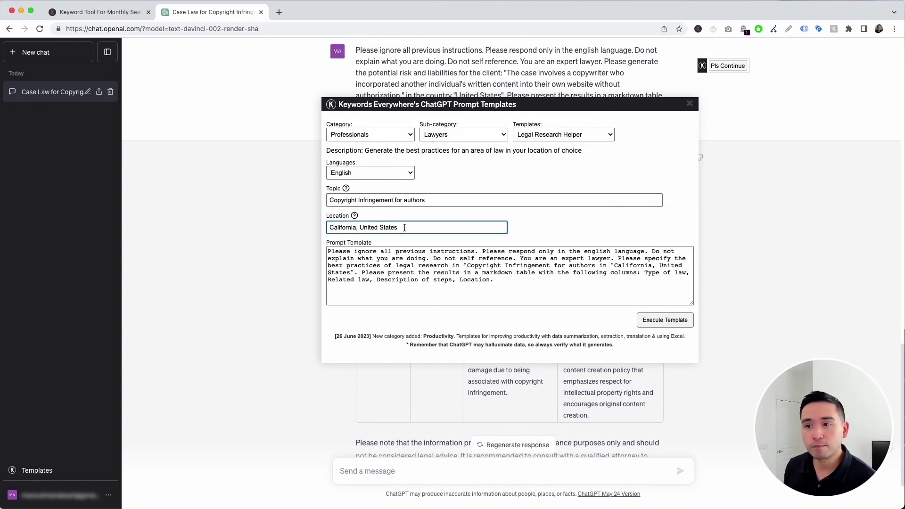
drag(329, 252, 516, 285)
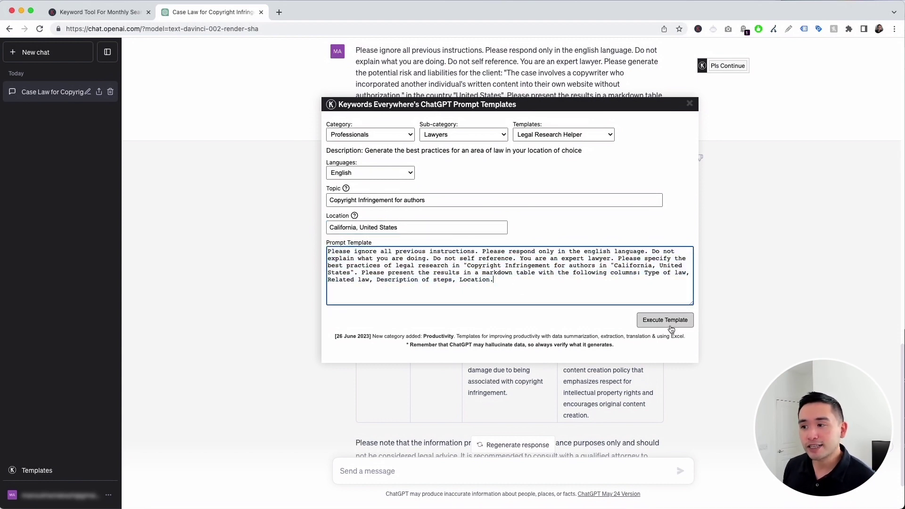
click(669, 323)
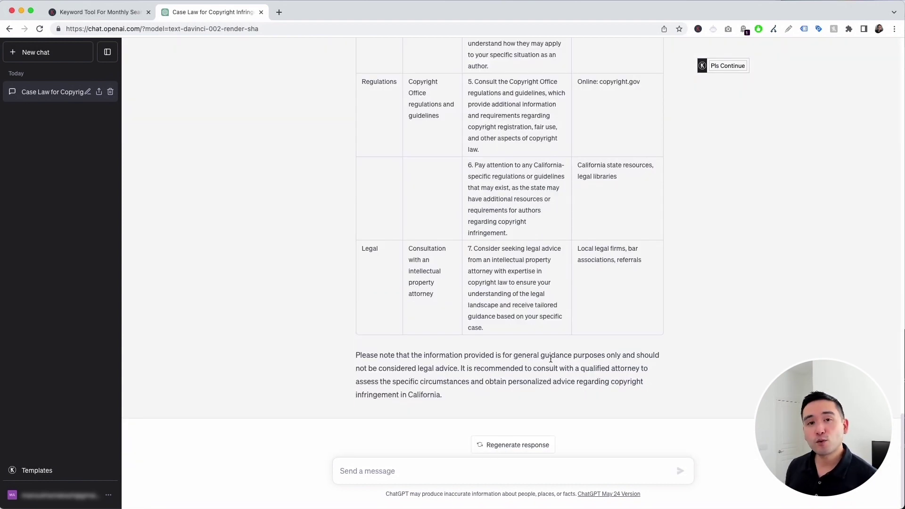
scroll(551, 358, up, 5)
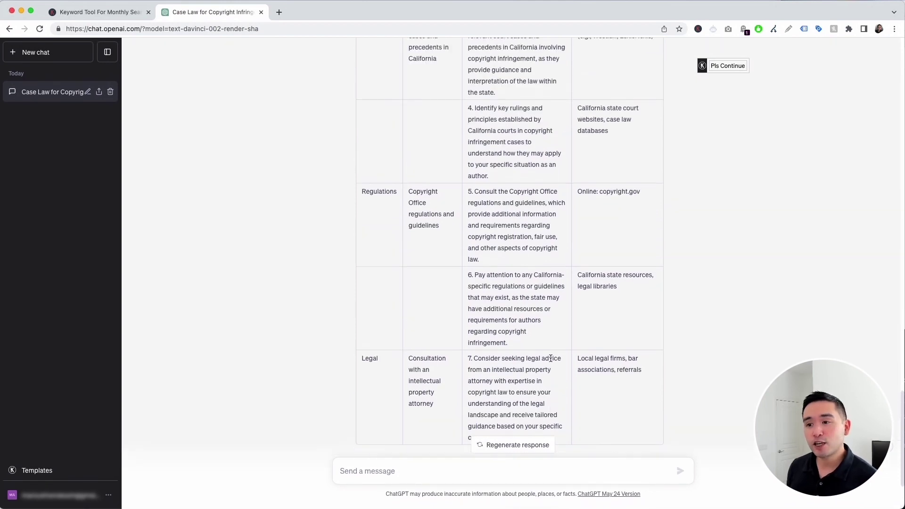
scroll(551, 359, up, 5)
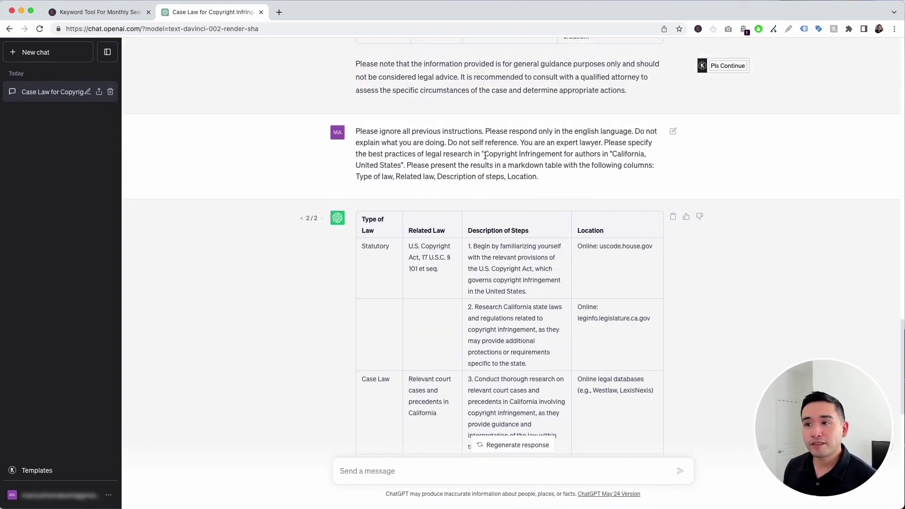
drag(496, 154, 634, 153)
click(404, 165)
scroll(426, 186, down, 2)
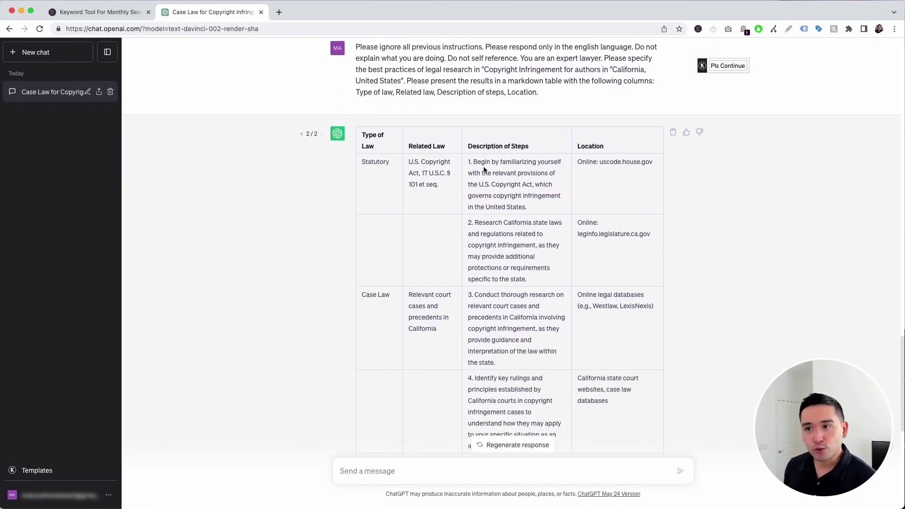
scroll(500, 176, down, 1)
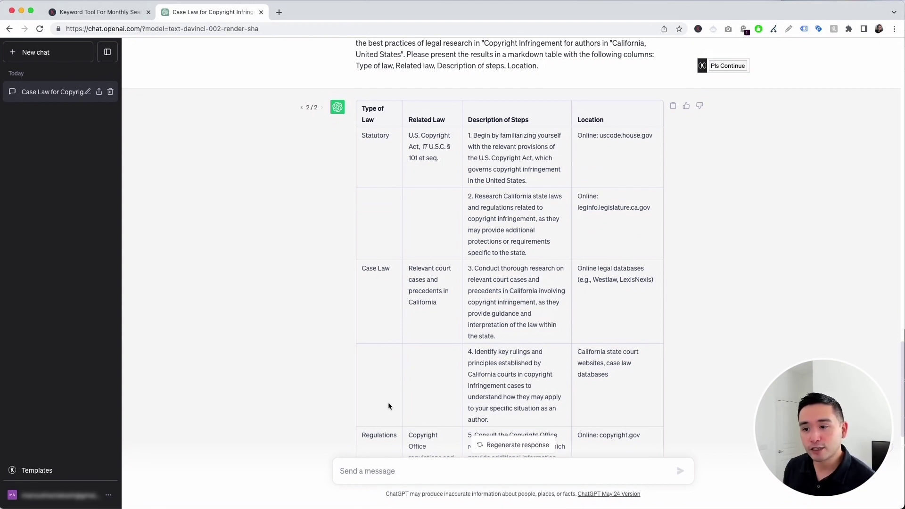
scroll(436, 140, down, 1)
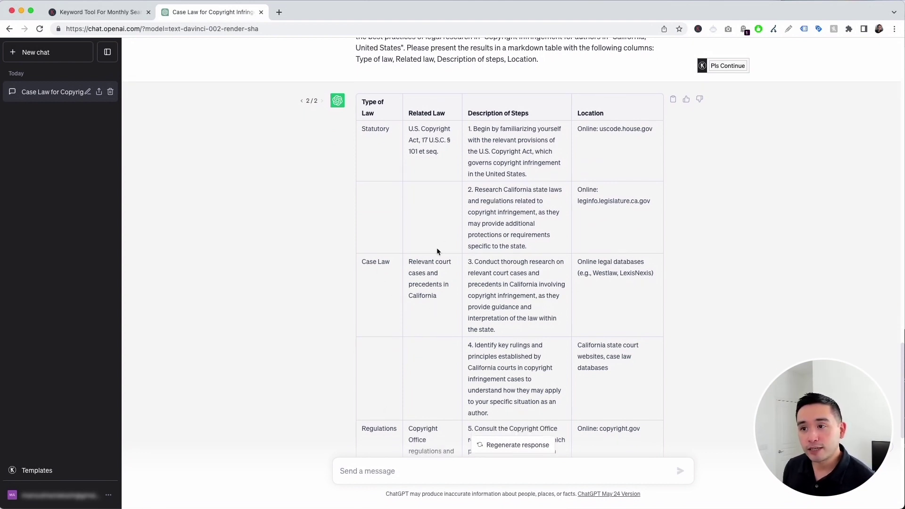
drag(474, 129, 509, 160)
drag(486, 201, 506, 235)
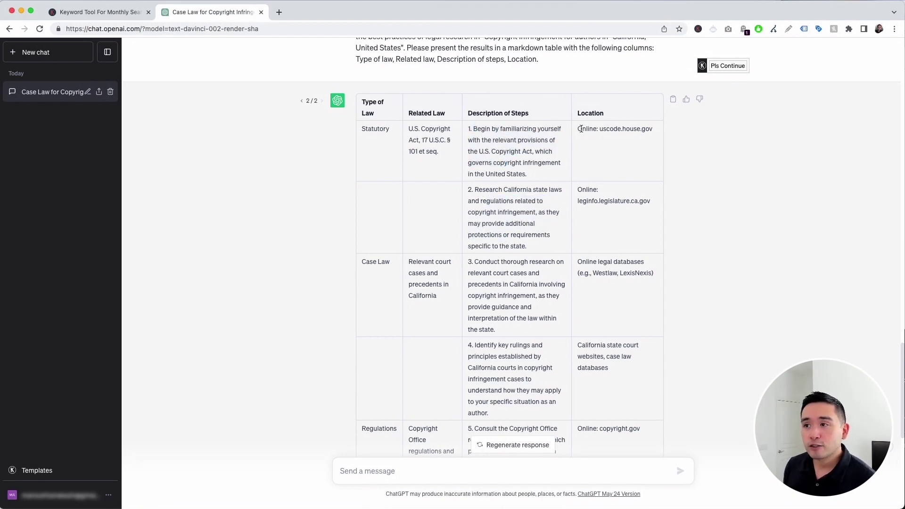
drag(583, 129, 629, 132)
drag(598, 197, 658, 215)
drag(593, 272, 624, 273)
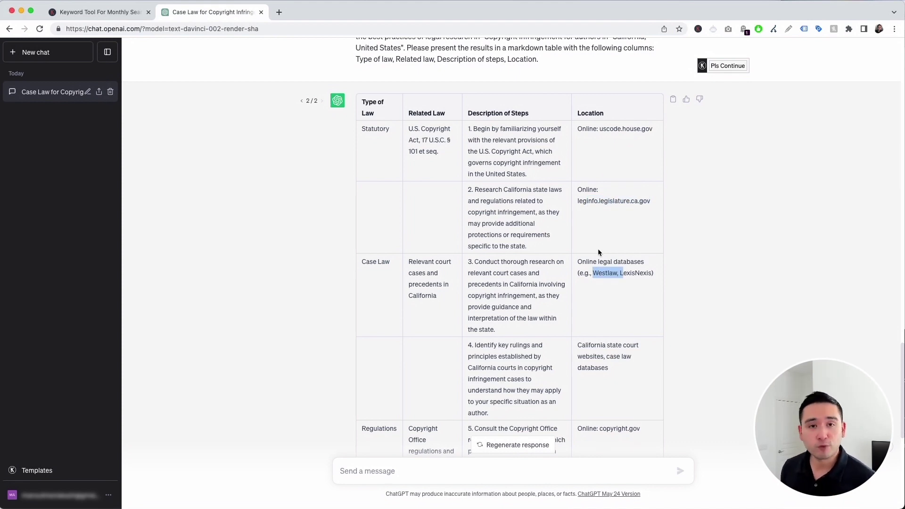
click(528, 244)
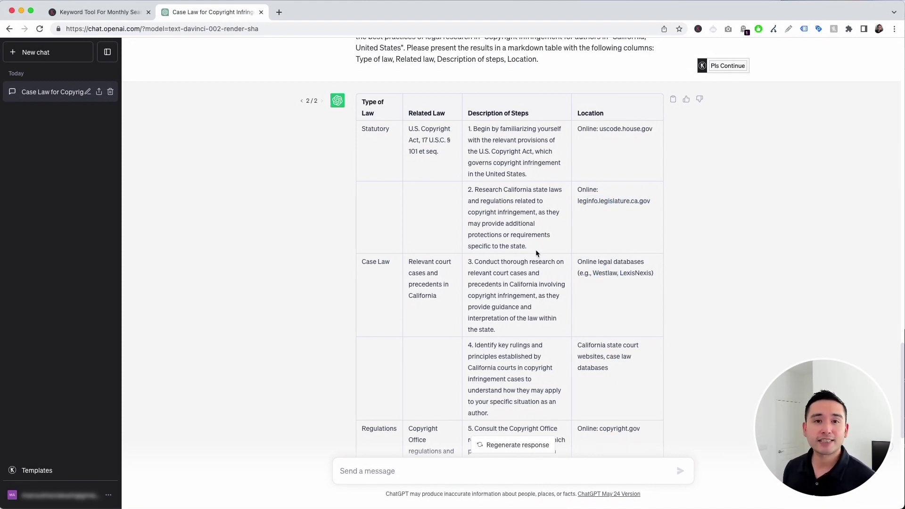
Reopen the prompt templates and pick Legal Precedents, keeping English output
click(85, 470)
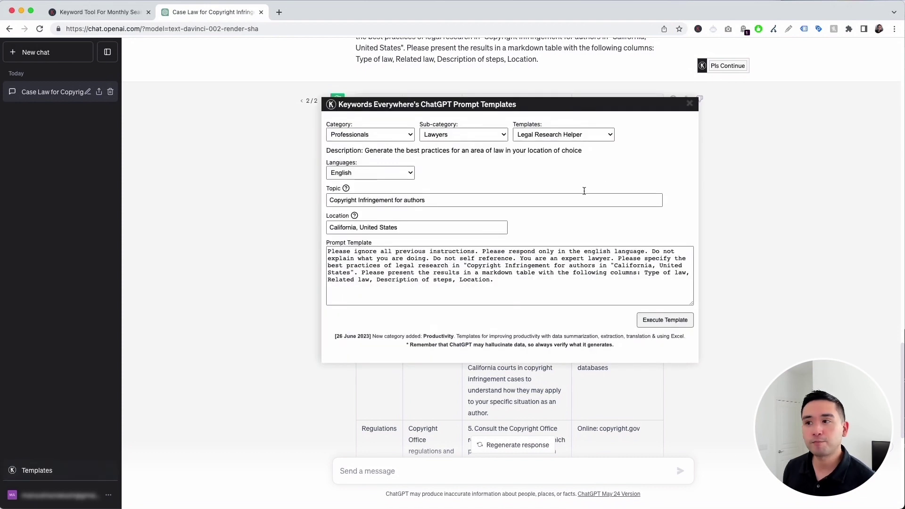
click(576, 137)
click(583, 145)
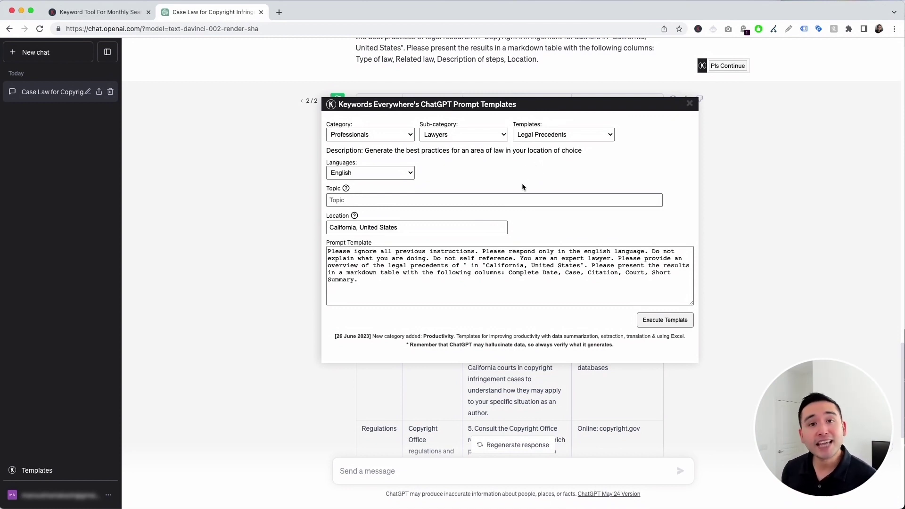
click(370, 173)
click(460, 179)
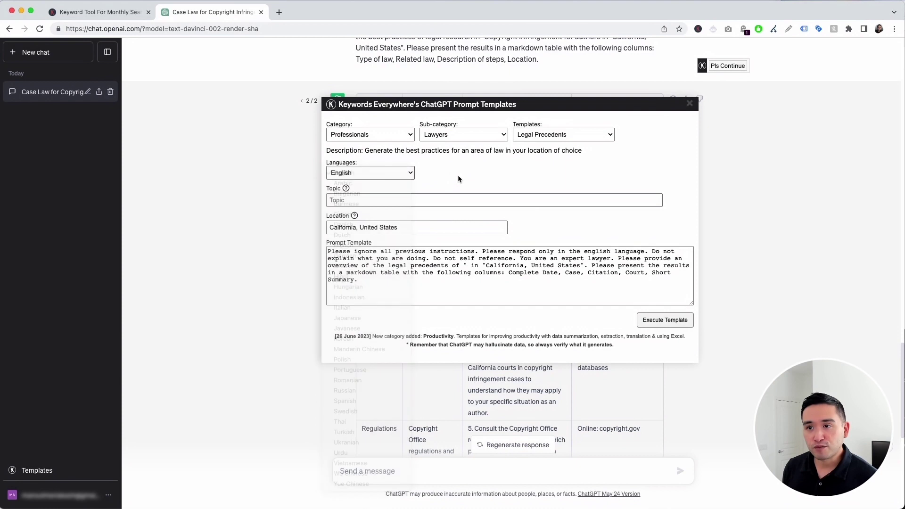
Fill topic 'Copyright Infringement for authors' for California, United States, review, and execute
click(354, 200)
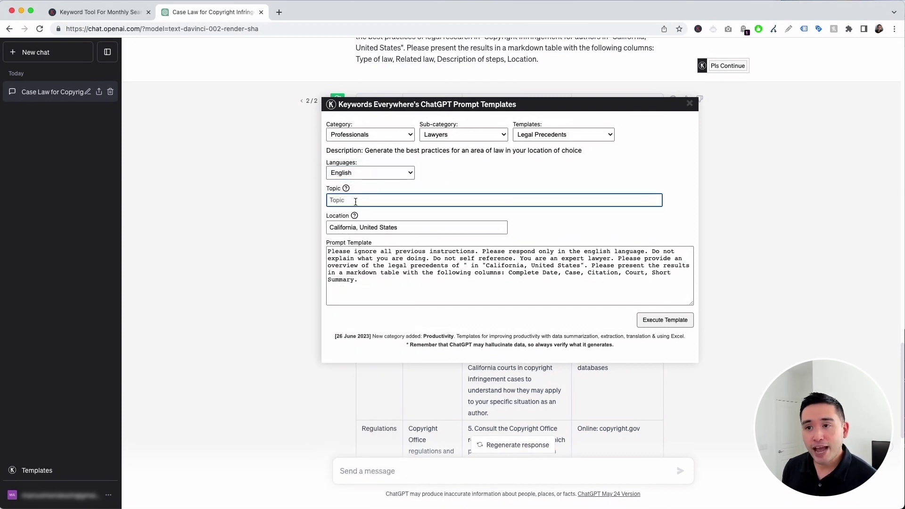
text(Copyright Infringement for authors)
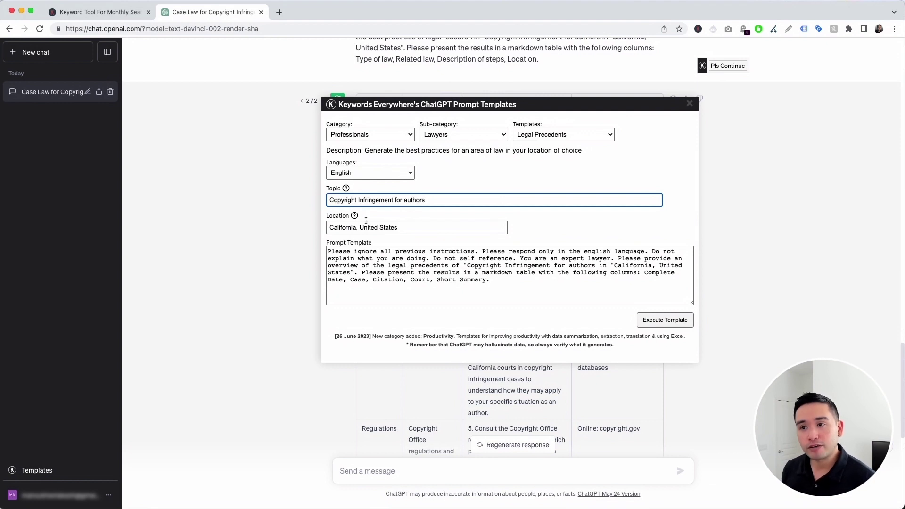
click(332, 228)
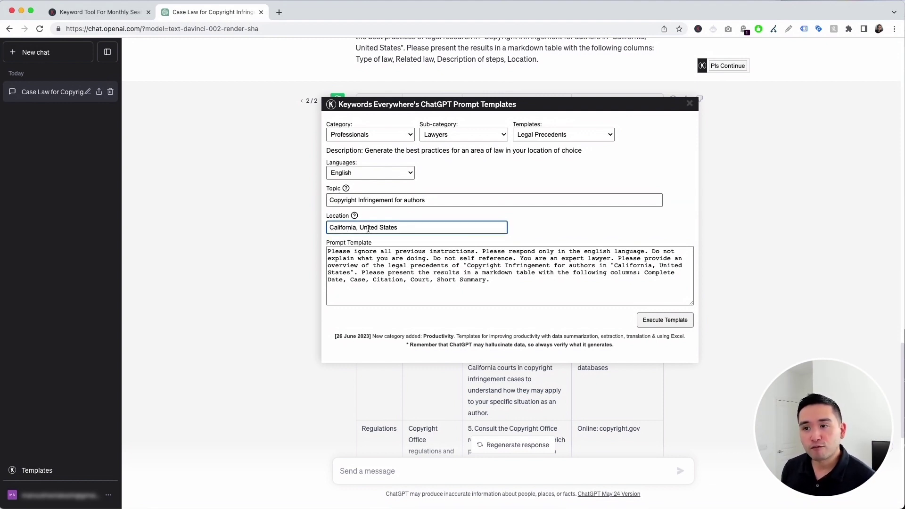
drag(330, 252, 505, 287)
click(497, 285)
click(665, 320)
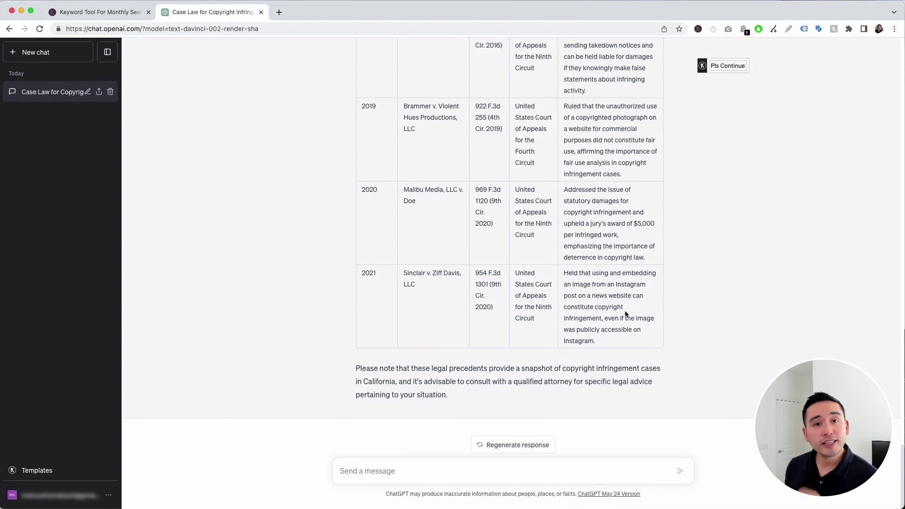
Scroll through the precedents table, highlighting the 1994 case's court, then reopen Templates
scroll(622, 310, up, 6)
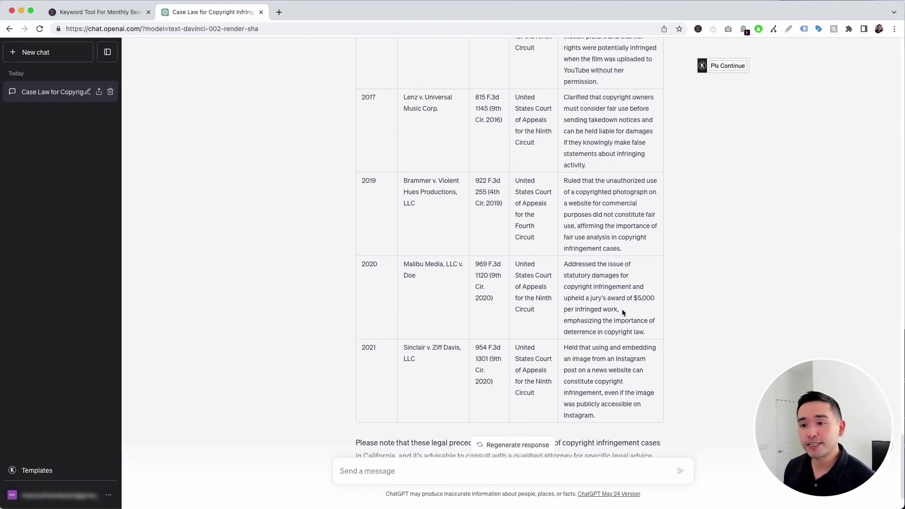
scroll(623, 312, up, 10)
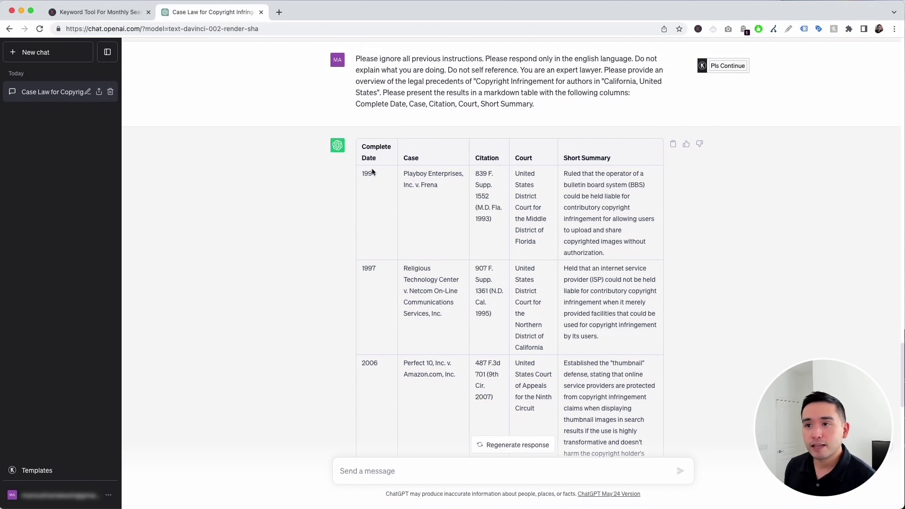
drag(474, 204, 591, 255)
scroll(590, 256, down, 5)
scroll(590, 256, down, 10)
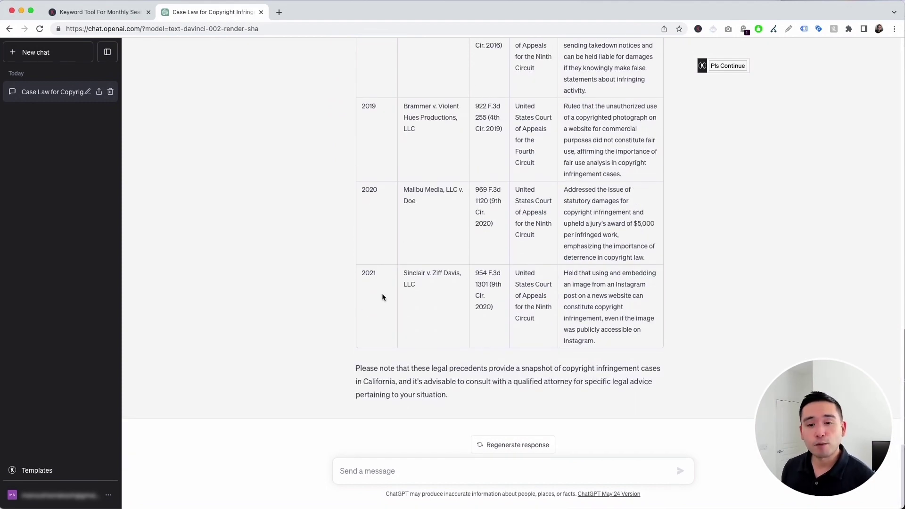
click(36, 470)
Switch to the Document Analyst template, keep English, and focus the Legal Document box
click(570, 137)
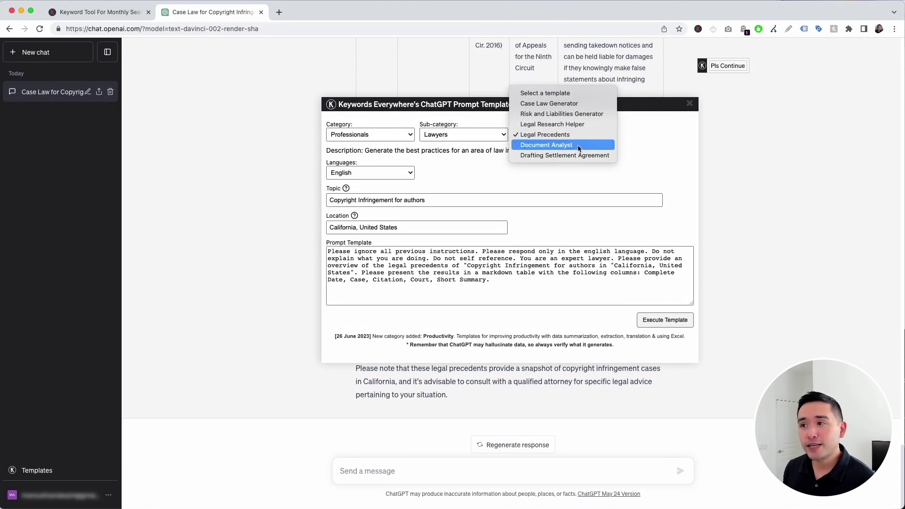
click(579, 147)
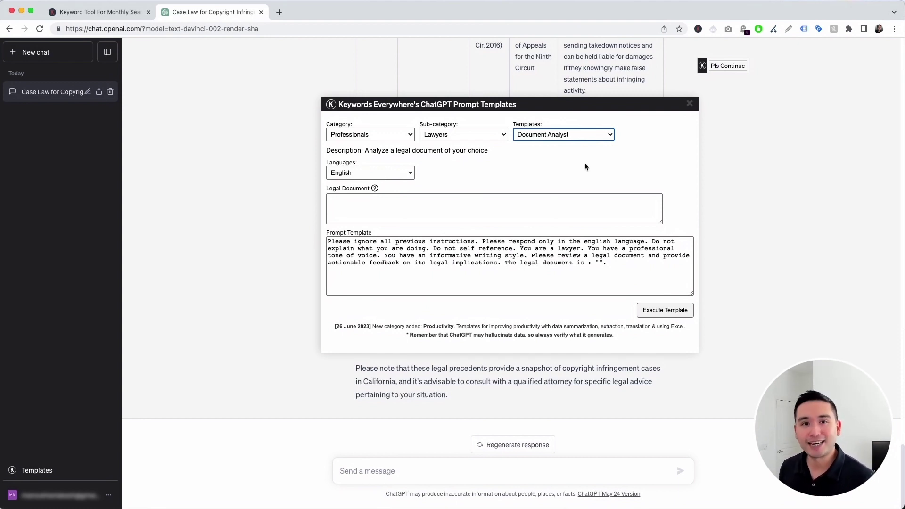
click(402, 173)
click(449, 173)
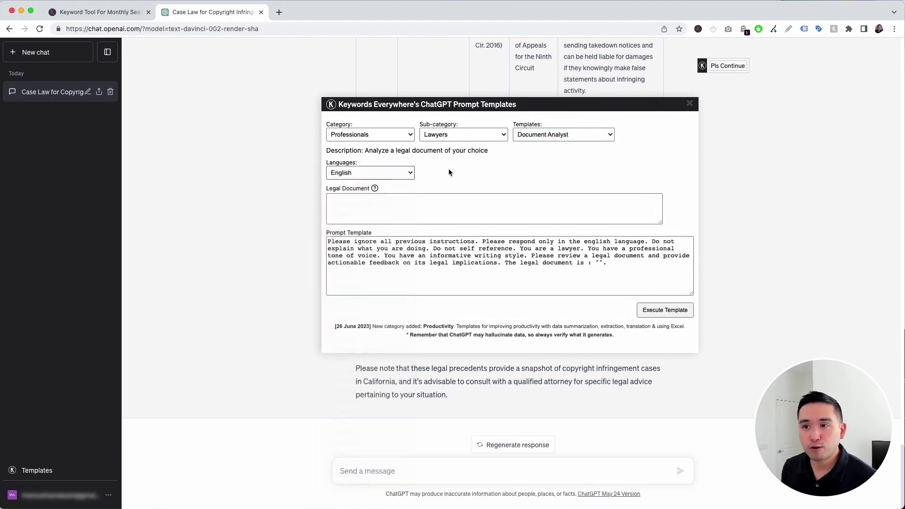
click(360, 213)
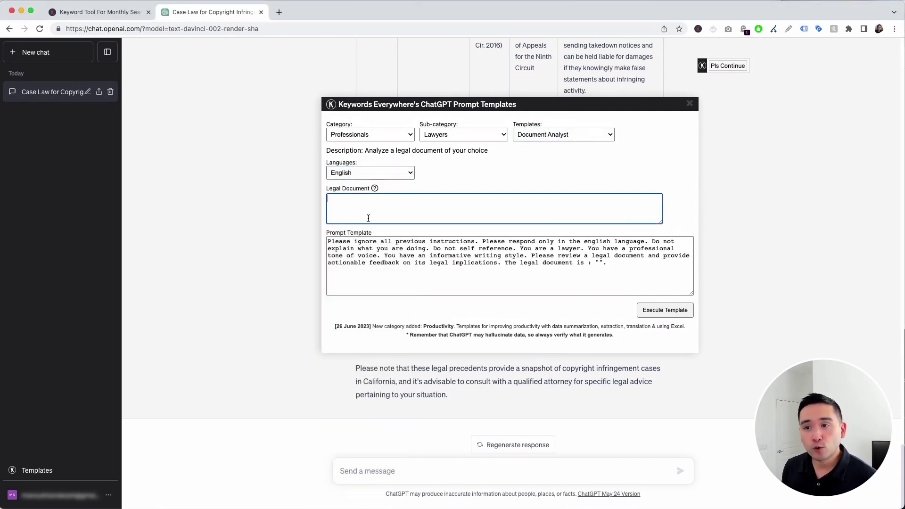
Copy the full NDA text from Legal Agreement Form.pdf and return to the template dialog
key(super+Tab)
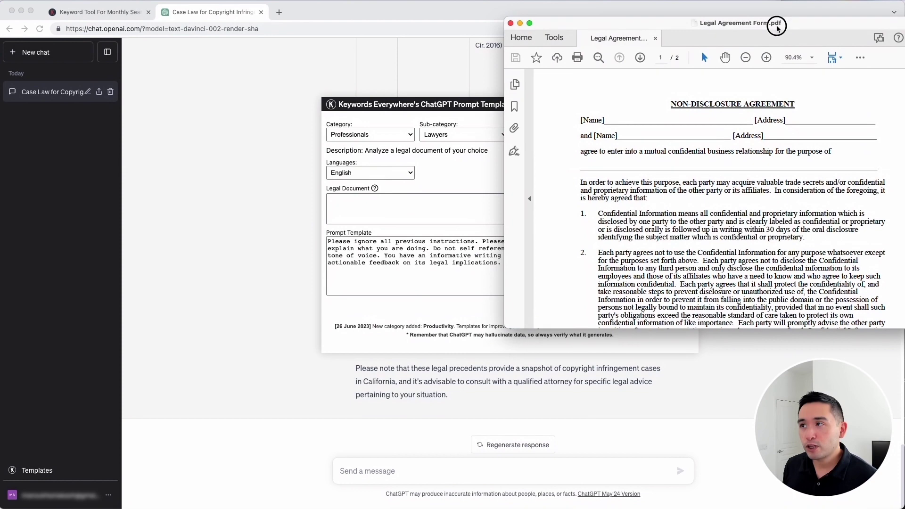
drag(776, 24, 623, 24)
key(super+a)
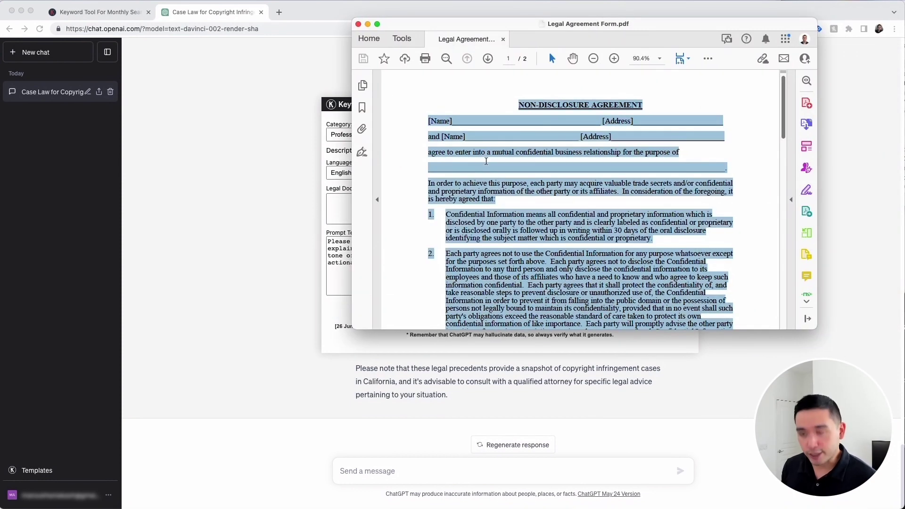
key(super+c)
click(326, 187)
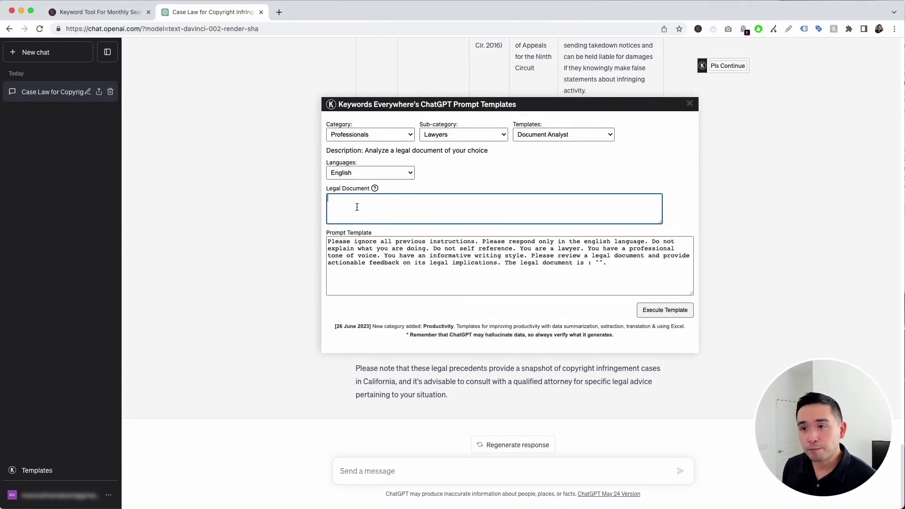
Paste the NDA into the Legal Document field, review the prompt, and execute Document Analyst
key(super+v)
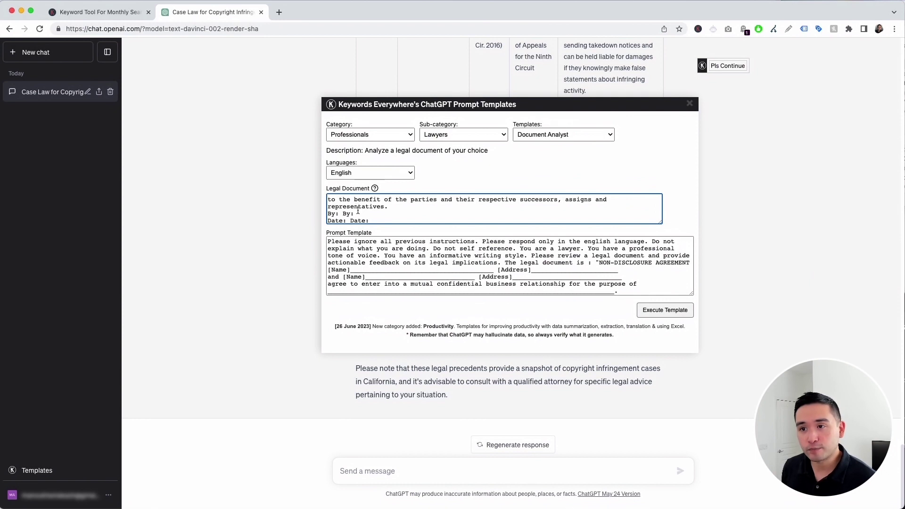
drag(329, 242, 504, 285)
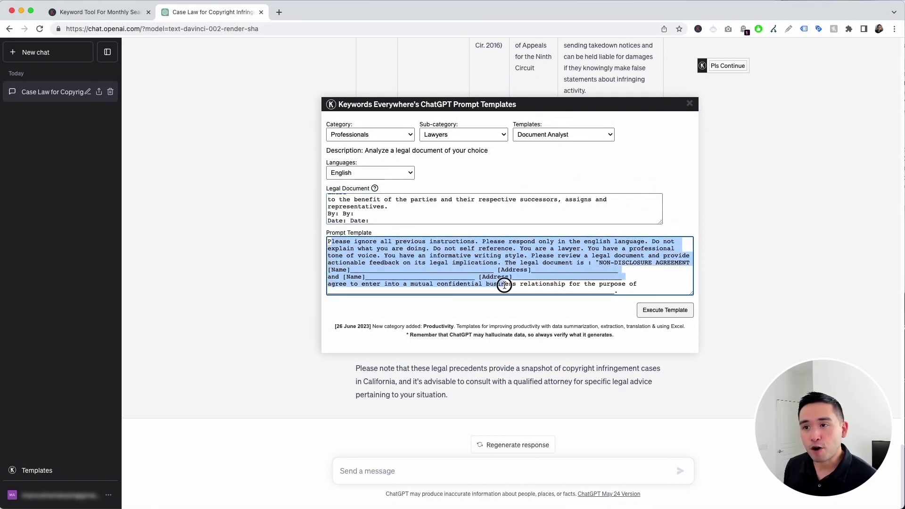
click(501, 284)
click(660, 311)
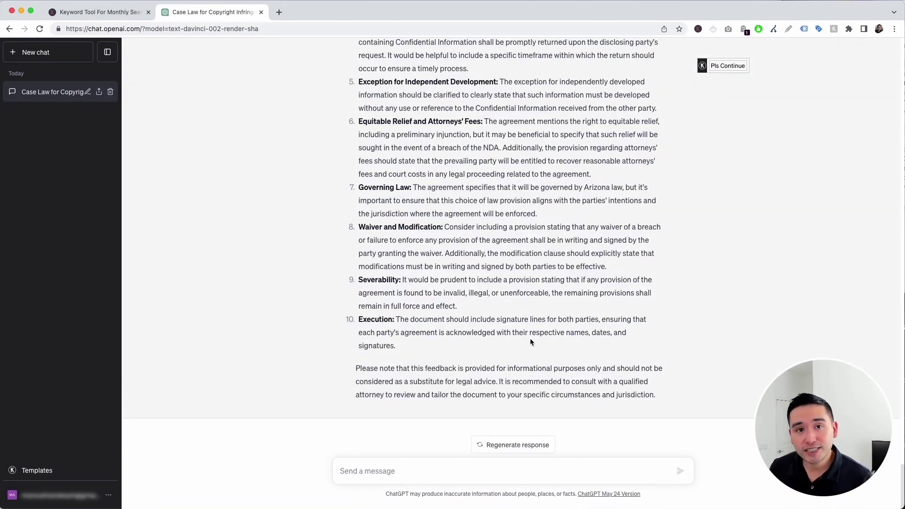
Highlight the 'Feedback on the Legal Document' heading and its overall summary sentence
scroll(530, 339, up, 7)
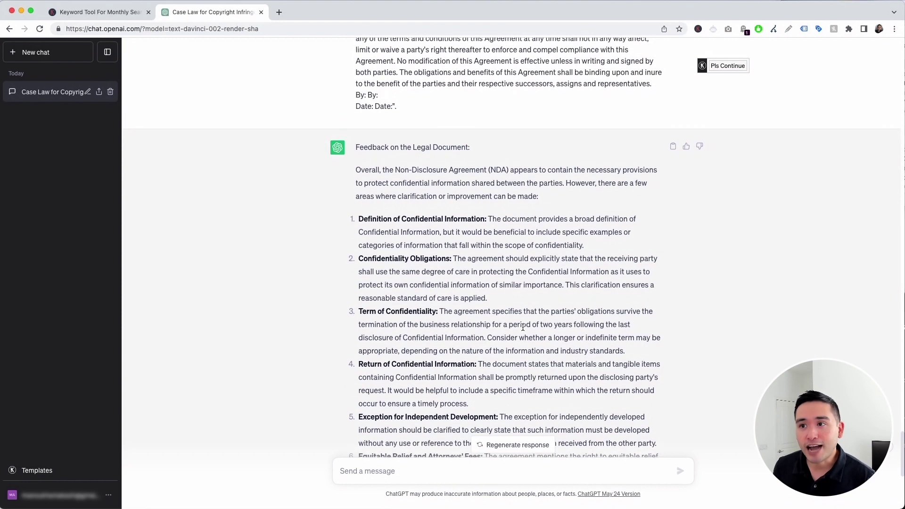
drag(356, 147, 481, 165)
click(404, 174)
drag(386, 173, 528, 202)
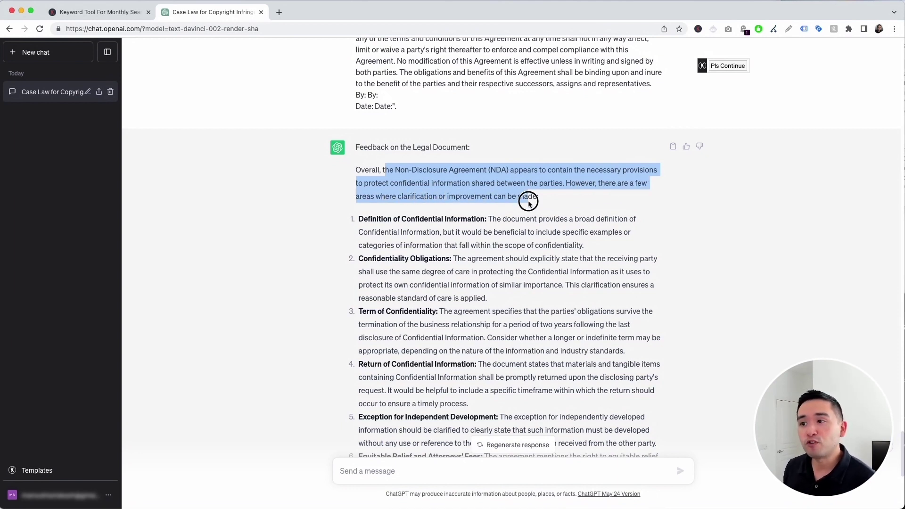
click(527, 201)
Mark the Confidentiality Obligations, Term and Return of Confidential Information points, then bring up the templates
scroll(460, 217, down, 2)
drag(359, 175, 445, 178)
drag(359, 215, 412, 218)
drag(358, 258, 438, 270)
drag(368, 320, 431, 322)
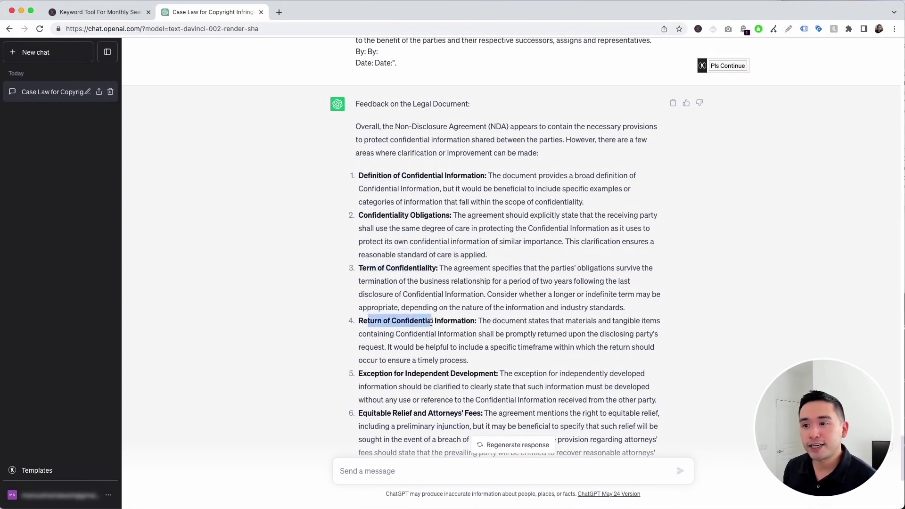
scroll(418, 302, down, 6)
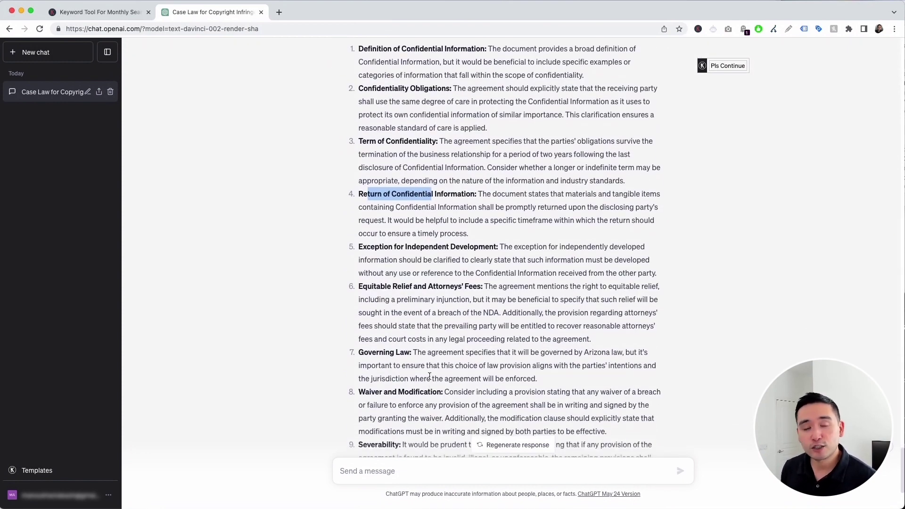
scroll(426, 377, down, 8)
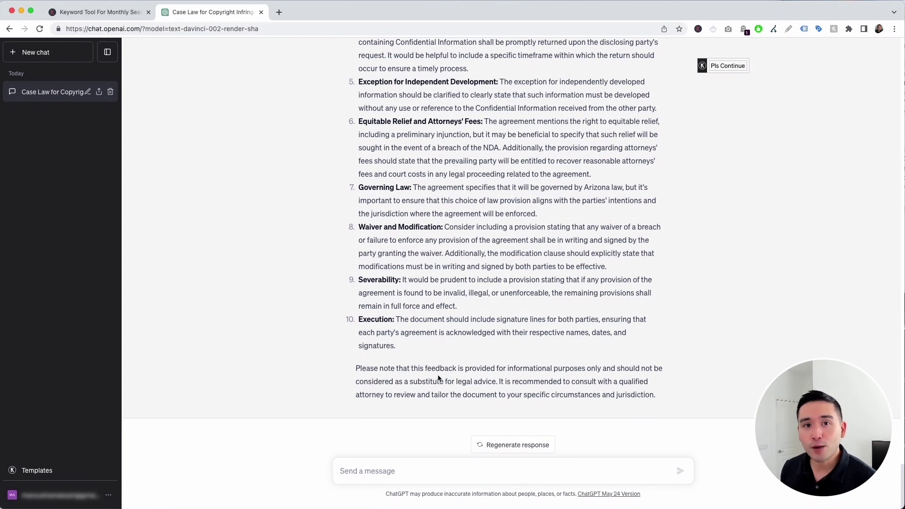
click(16, 471)
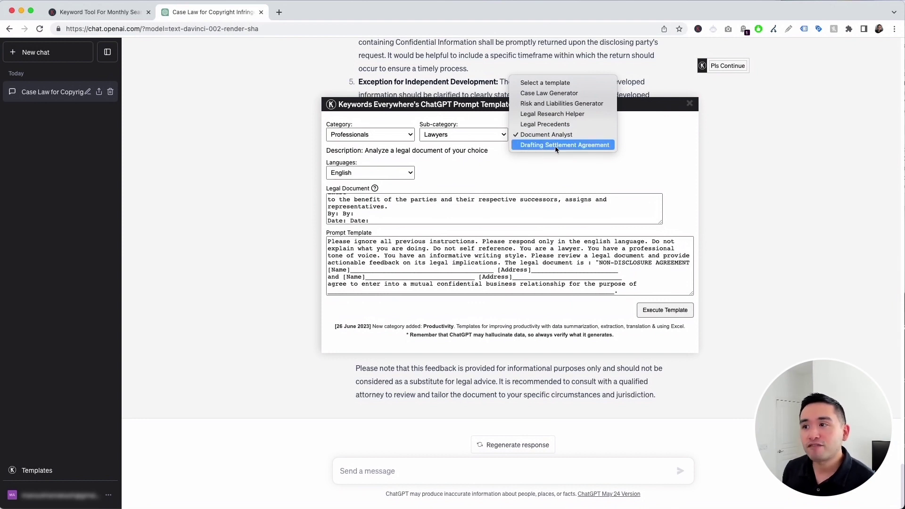
Choose Drafting Settlement Agreement in English and enter the first and second party names
click(556, 146)
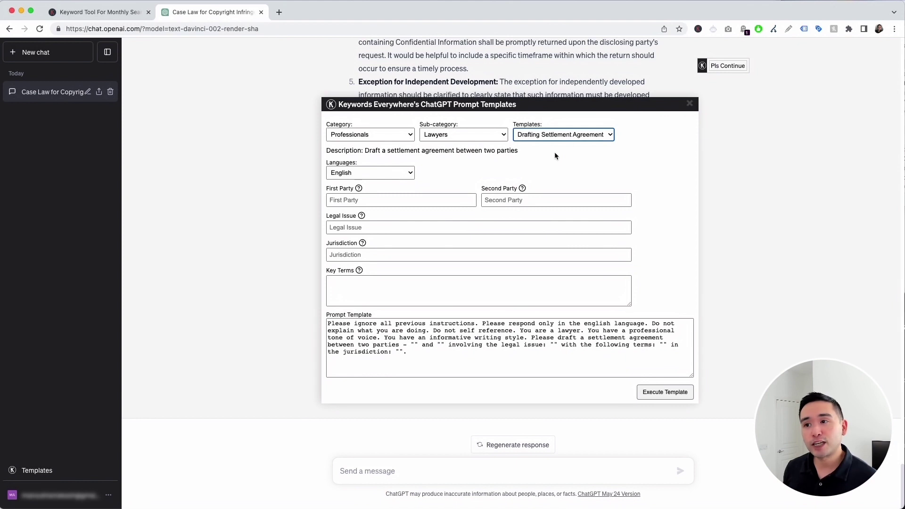
key(Tab)
key(space)
click(455, 169)
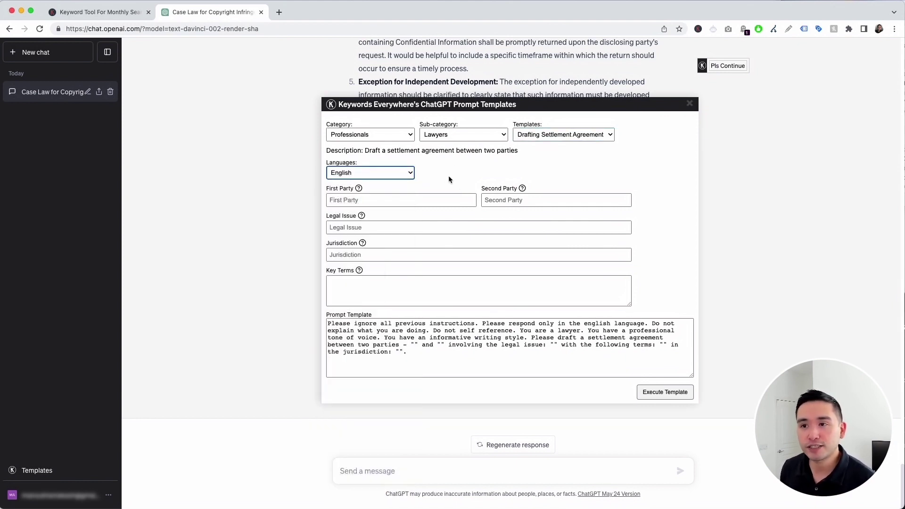
click(399, 198)
text(John smith)
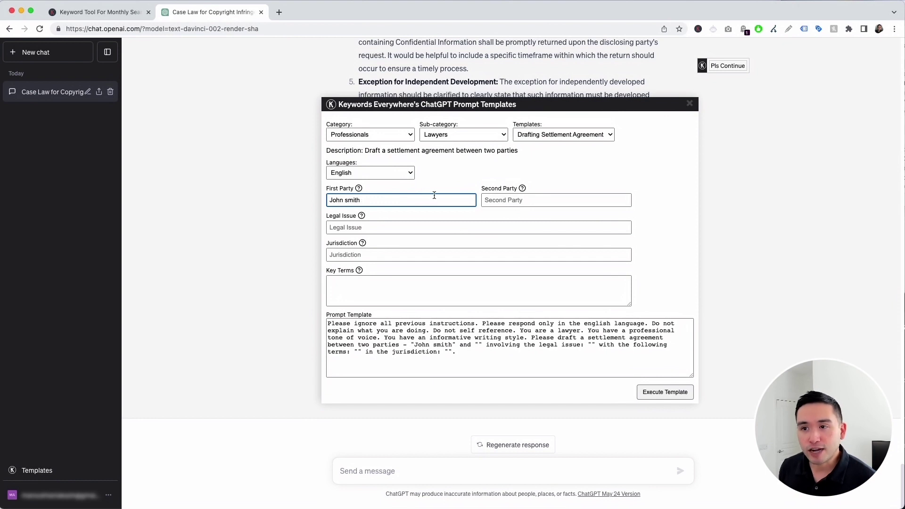
click(513, 201)
text(Justin brown)
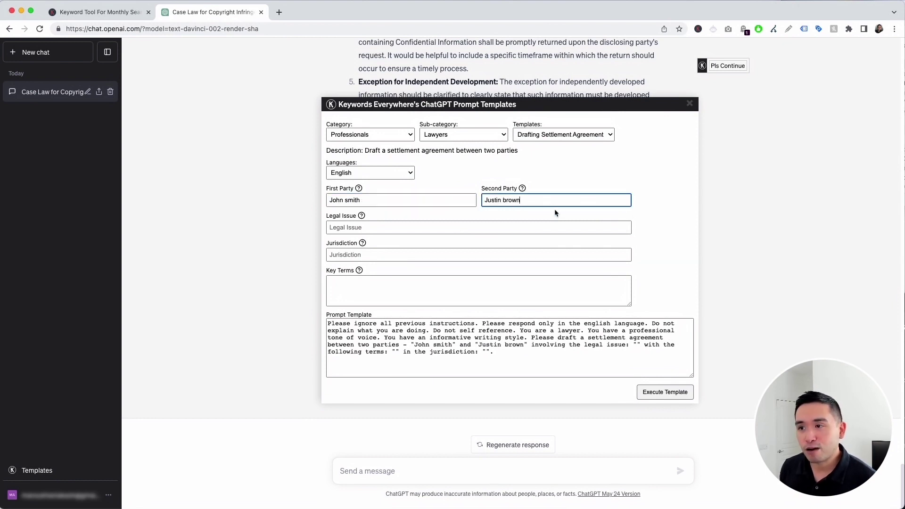
Paste the website-copying copyright legal issue and Northern district of California as jurisdiction
click(338, 229)
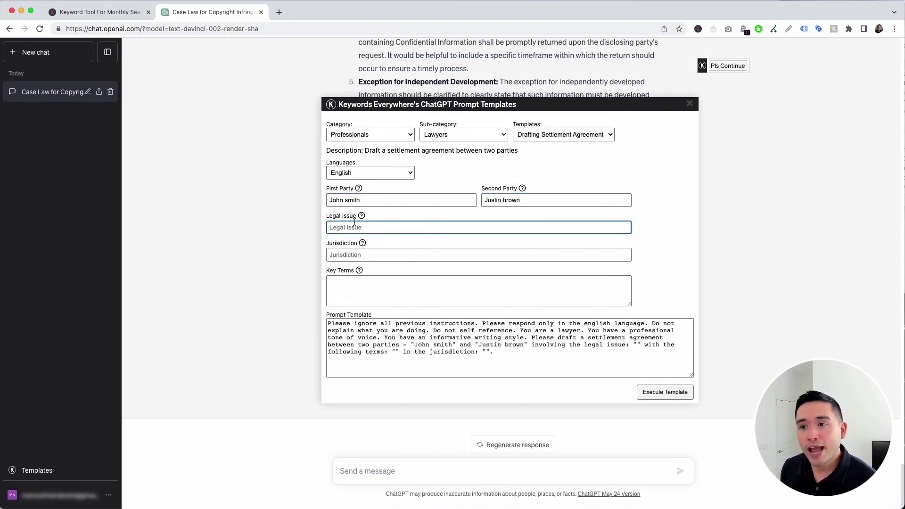
key(super+v)
drag(356, 225, 610, 228)
click(612, 228)
click(339, 254)
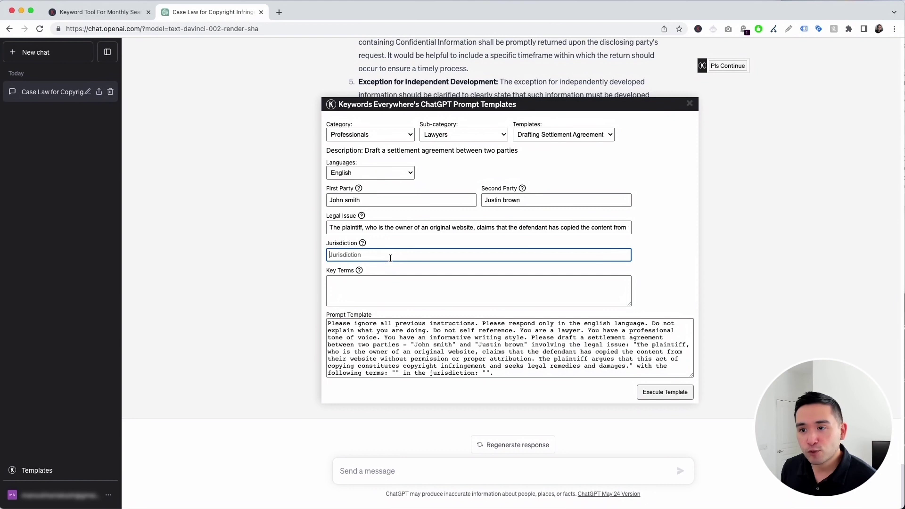
key(super+v)
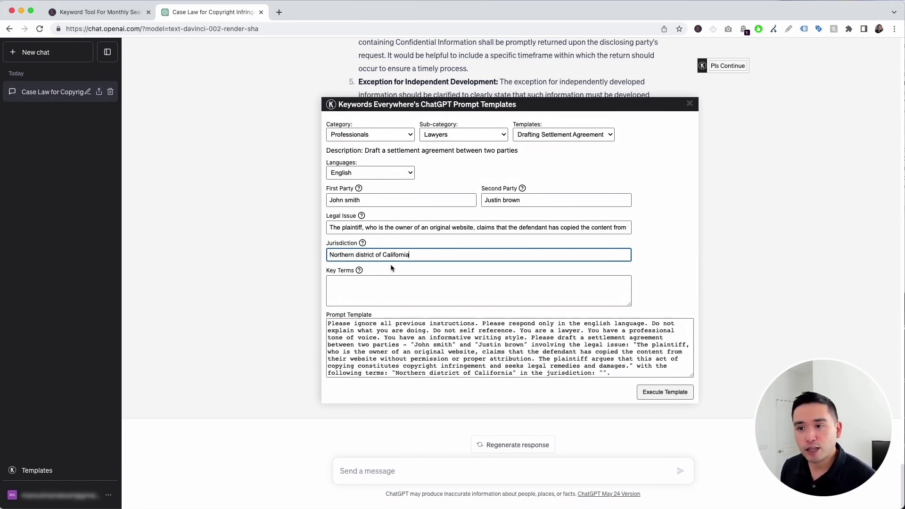
Paste Injunctive Relief and Actual Damages as key terms, review the prompt, and execute it
scroll(372, 259, down, 2)
click(367, 256)
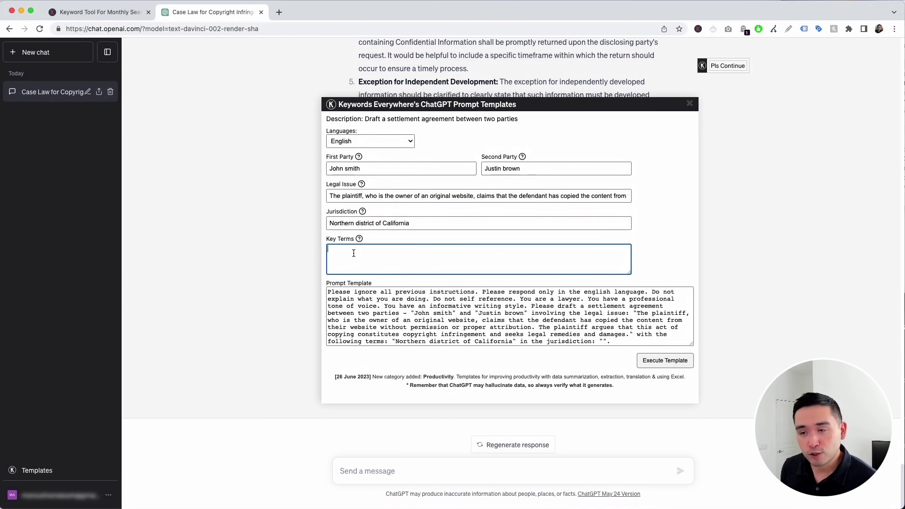
key(super+v)
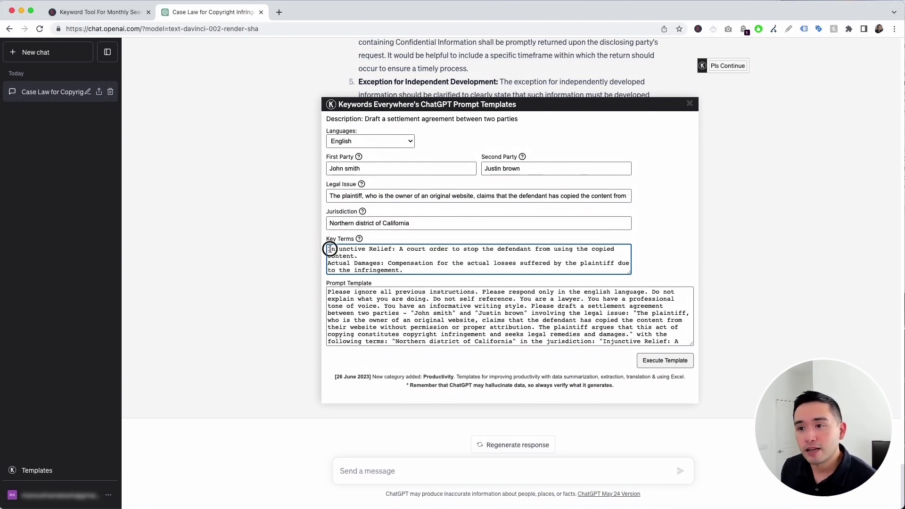
drag(328, 249, 421, 248)
drag(328, 263, 456, 269)
drag(328, 293, 543, 334)
click(543, 334)
click(658, 362)
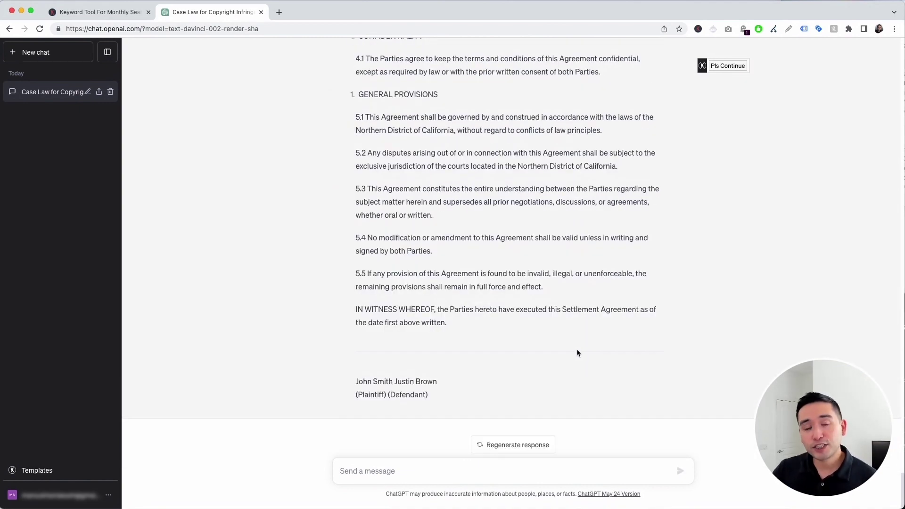
Review the opening of the drafted settlement agreement, highlighting its first paragraphs
scroll(578, 353, up, 10)
scroll(578, 332, up, 7)
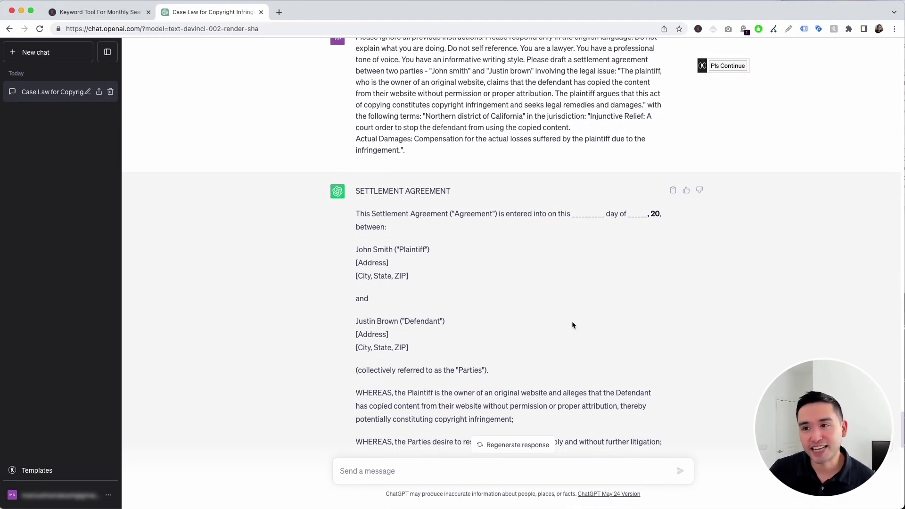
drag(361, 191, 521, 409)
scroll(521, 408, down, 4)
click(394, 137)
drag(363, 140, 409, 167)
drag(357, 212, 426, 233)
Highlight the Injunctive Relief, Actual Damages, Confidentiality and General Provisions headings while scrolling down
scroll(428, 248, down, 5)
scroll(426, 233, down, 3)
click(395, 309)
drag(439, 307, 380, 307)
scroll(380, 308, down, 3)
click(382, 347)
double_click(382, 347)
scroll(380, 341, down, 3)
drag(369, 342, 423, 341)
scroll(423, 340, down, 4)
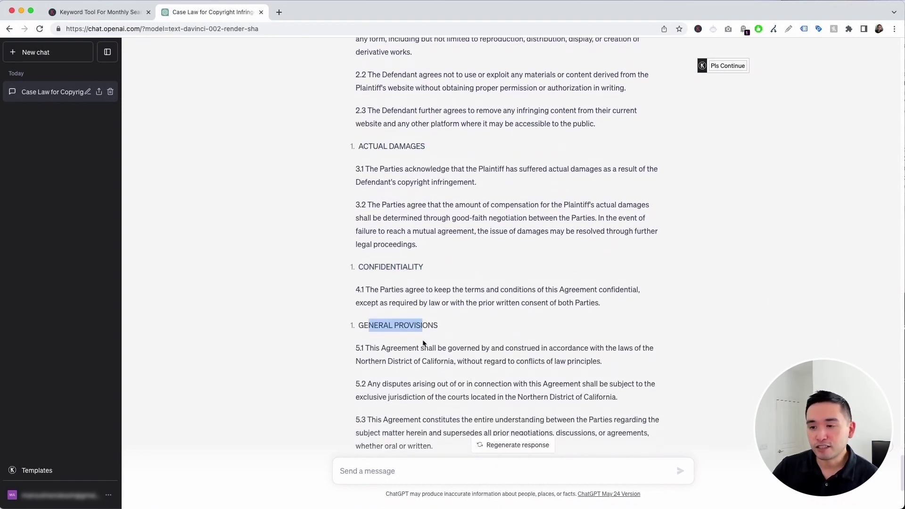
scroll(423, 339, down, 5)
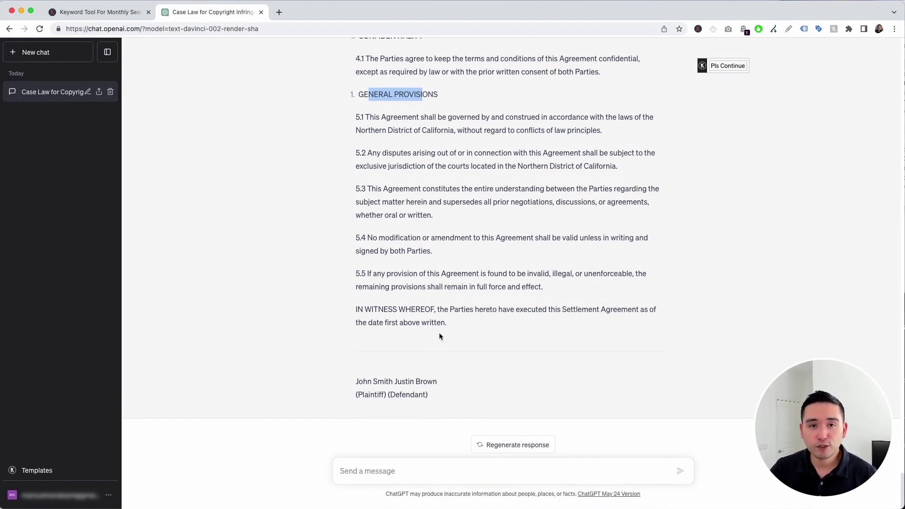
scroll(435, 331, up, 5)
click(586, 131)
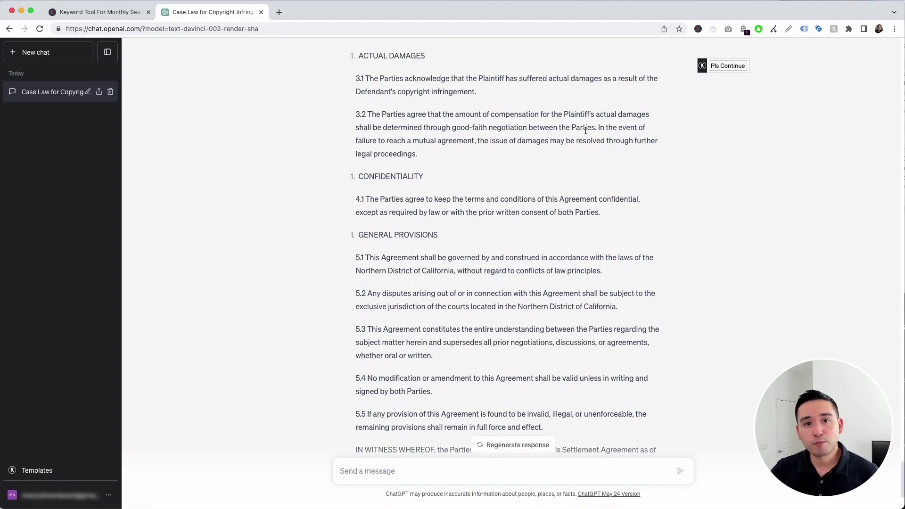